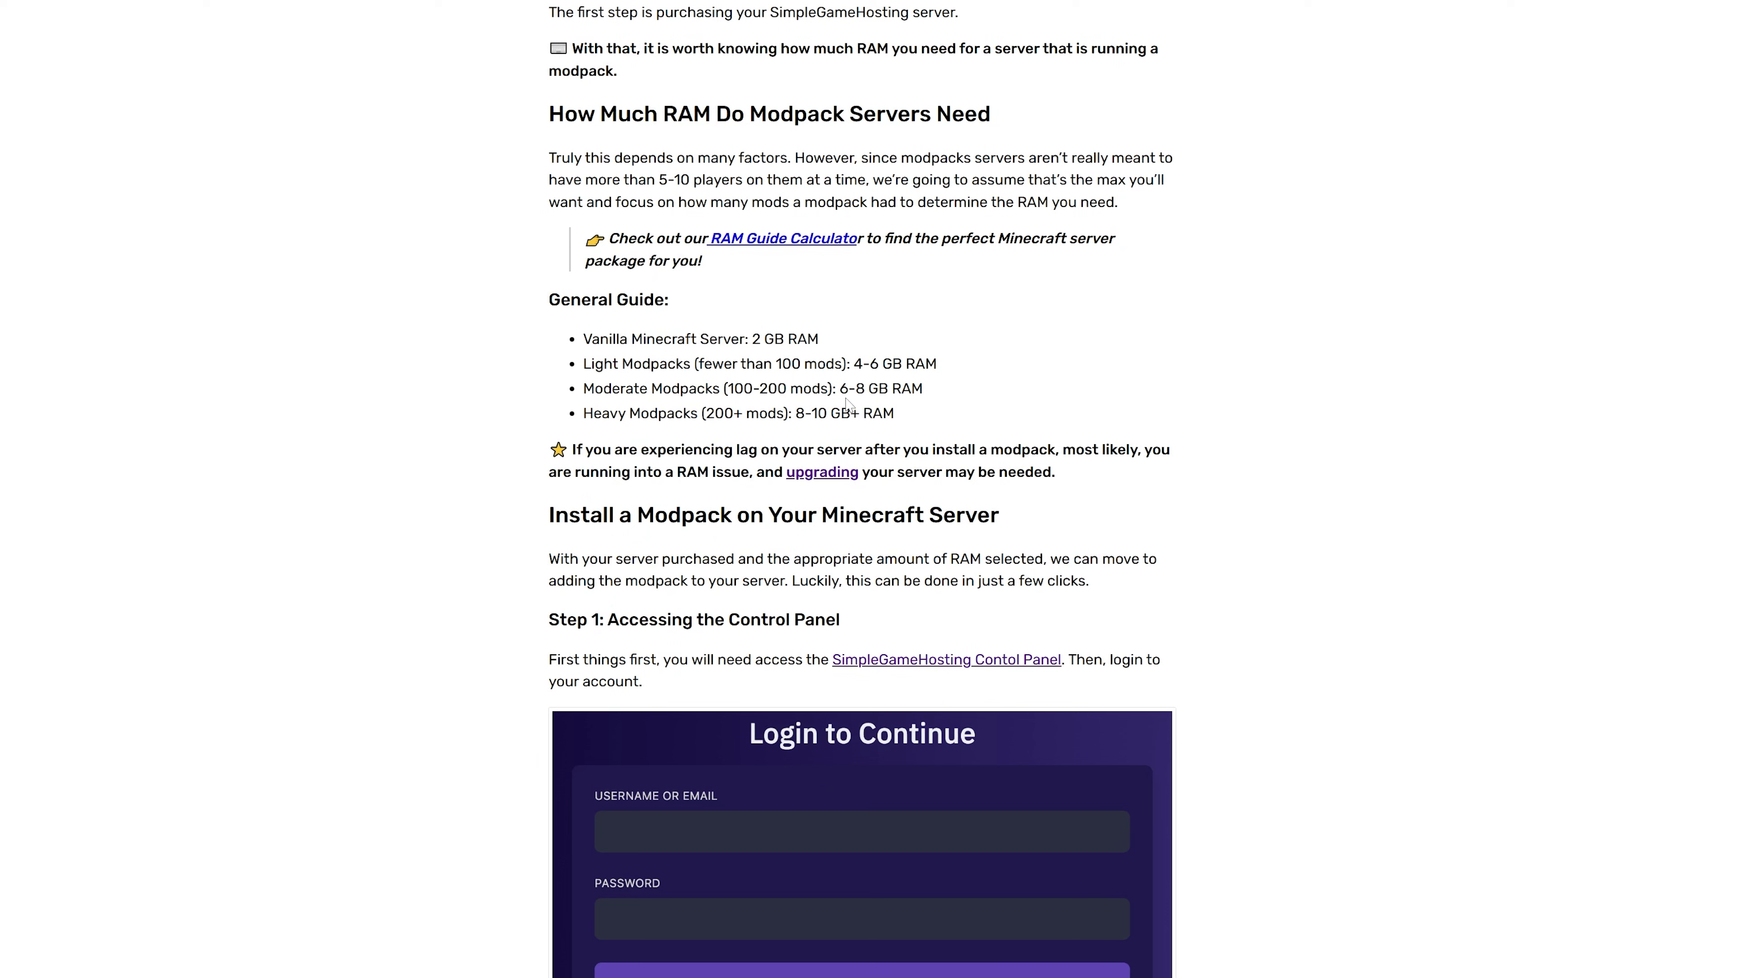
drag(848, 395, 840, 413)
click(839, 389)
click(849, 413)
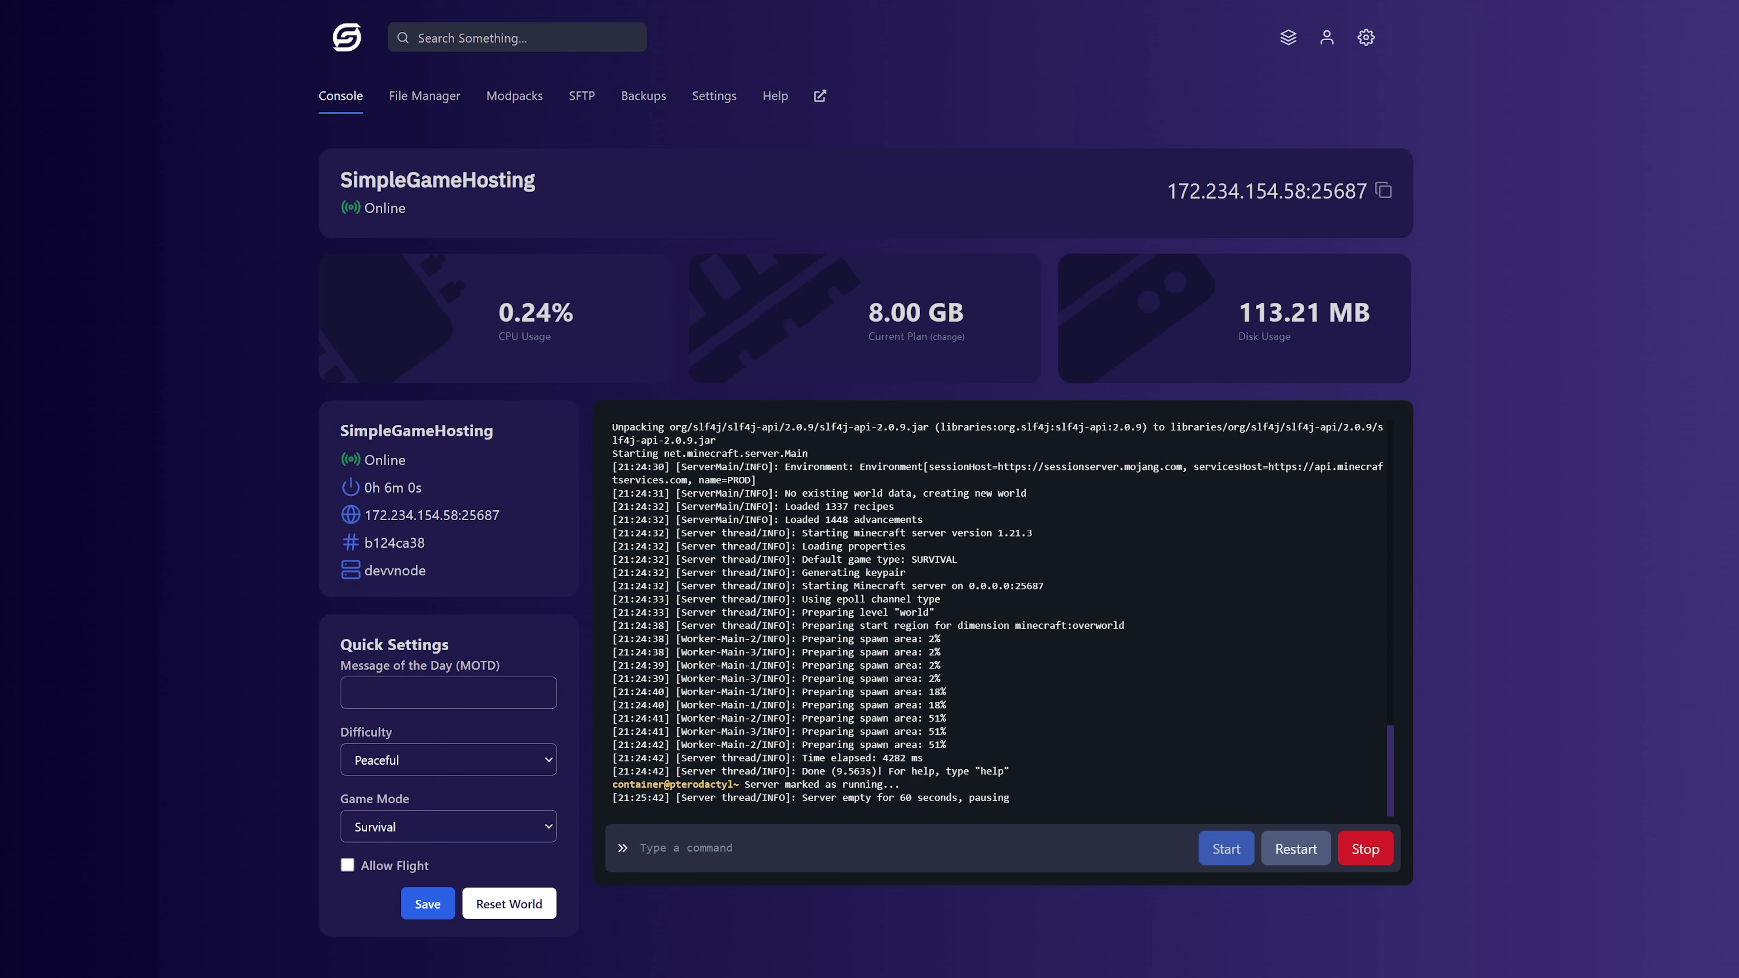
Step: Stop the running Minecraft server and open its modpack installer
click(1366, 852)
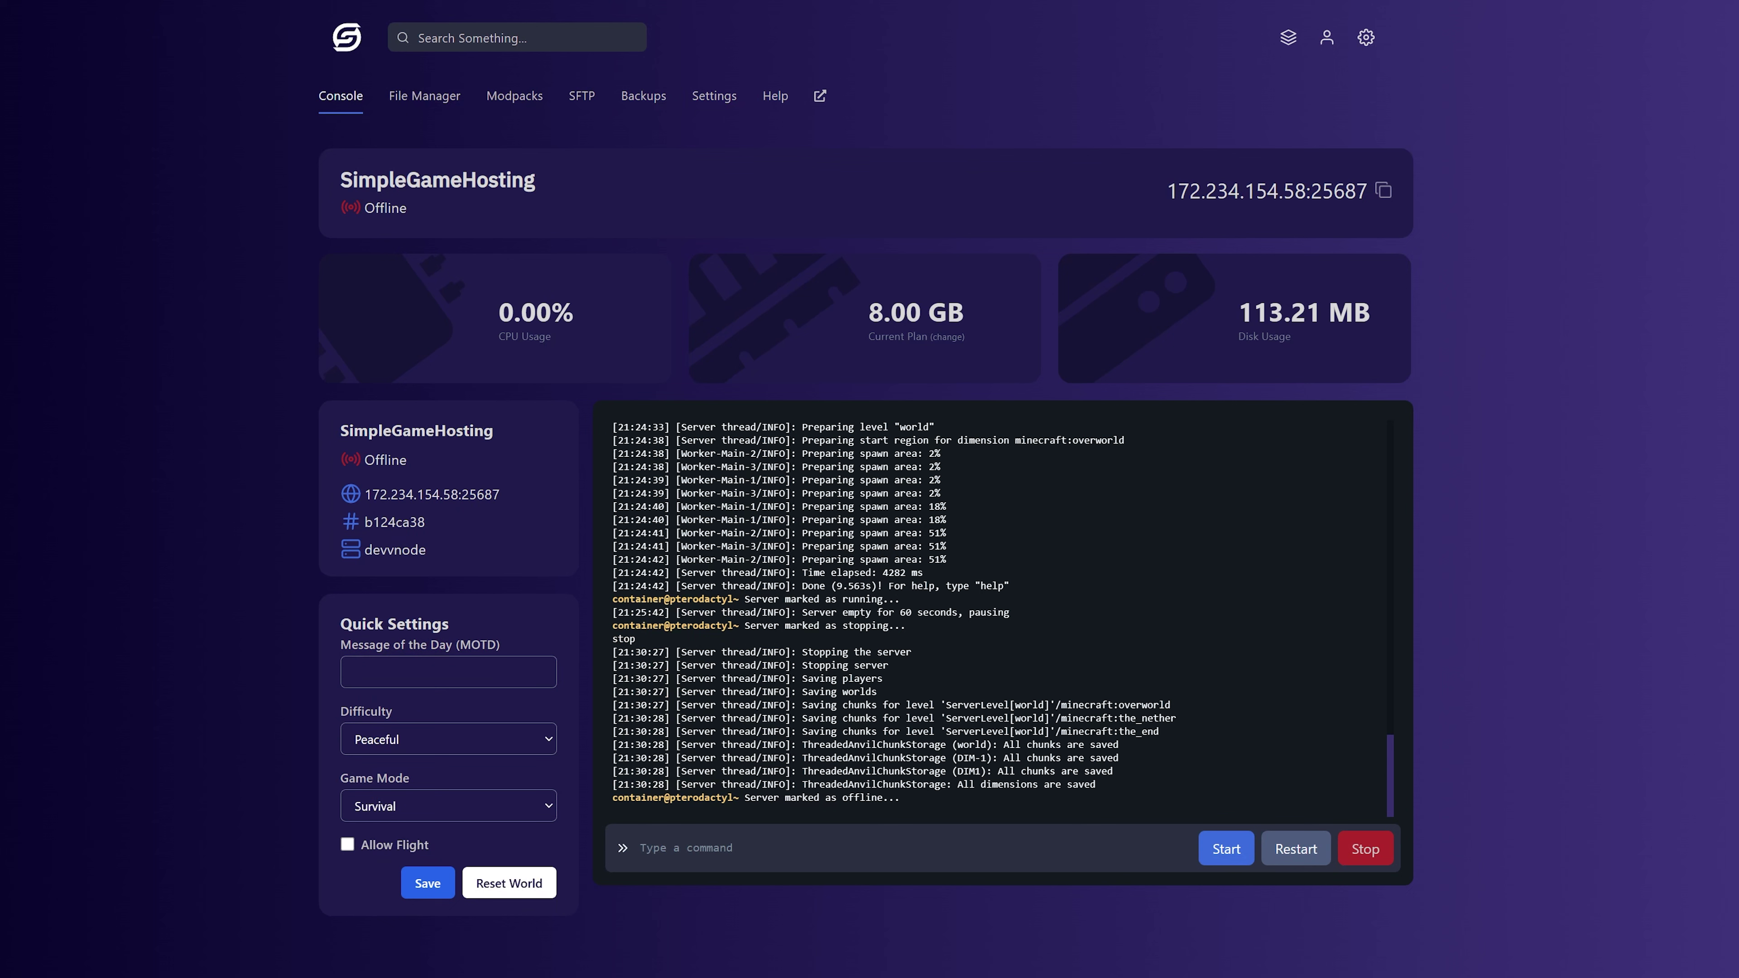
click(506, 100)
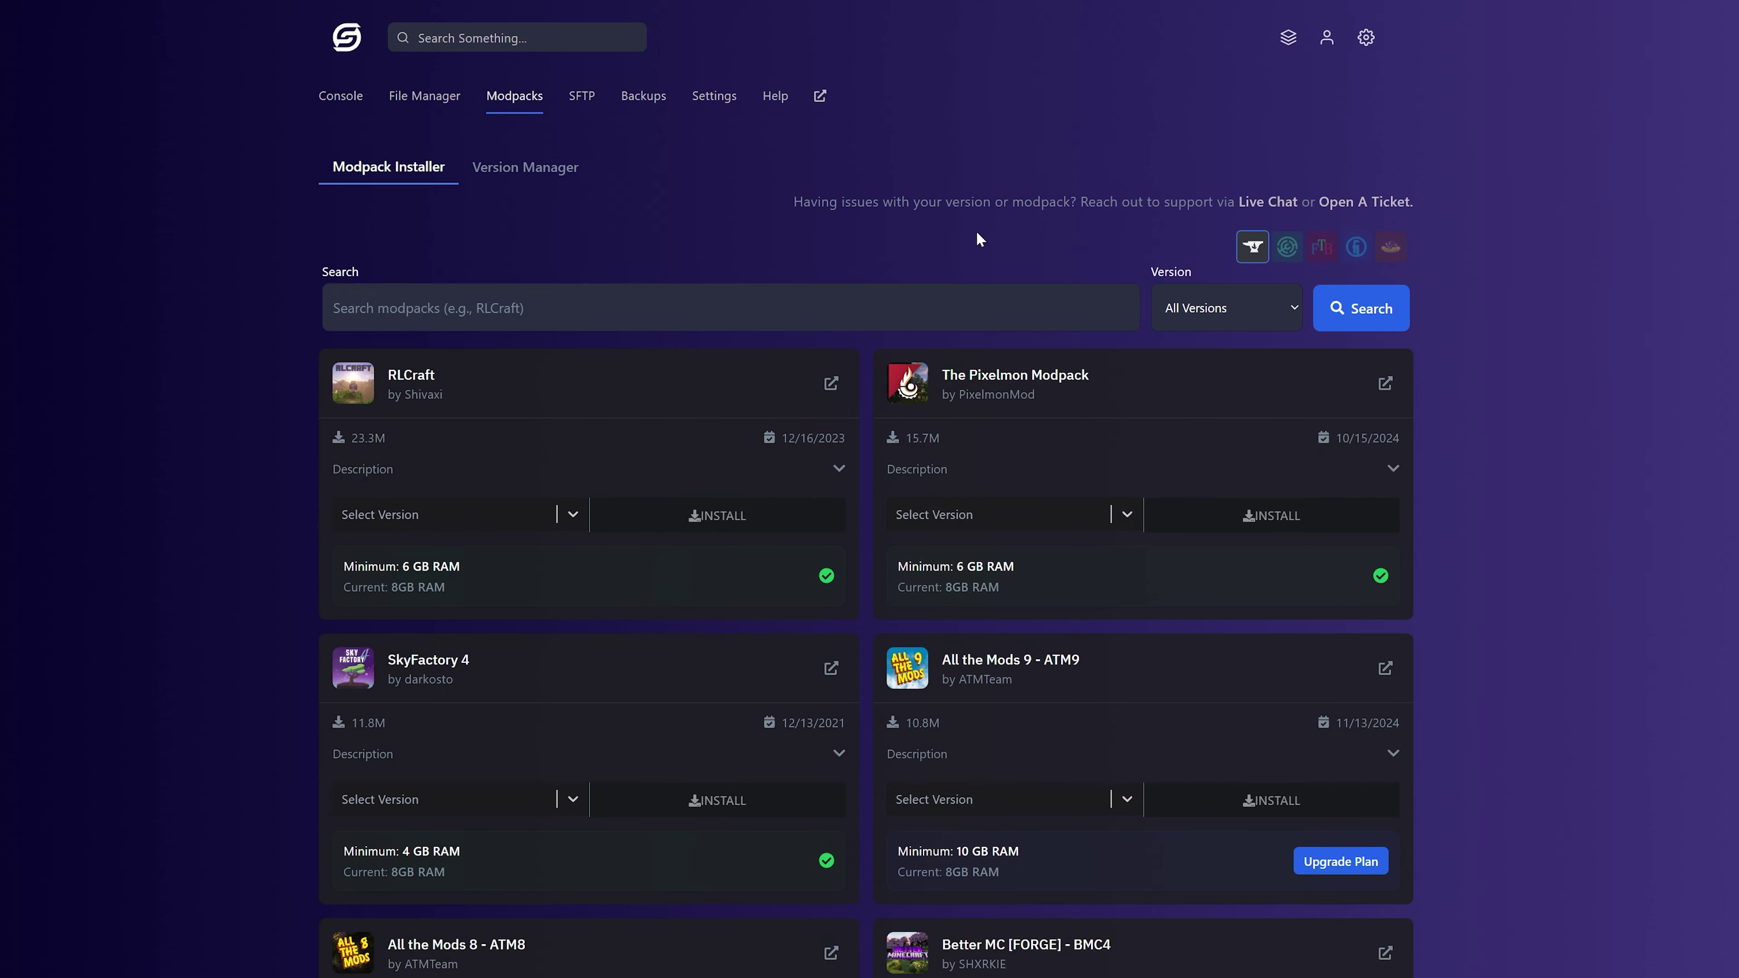
Step: Look through the modpacks offered by each of the five providers, finishing on the first provider
click(1288, 247)
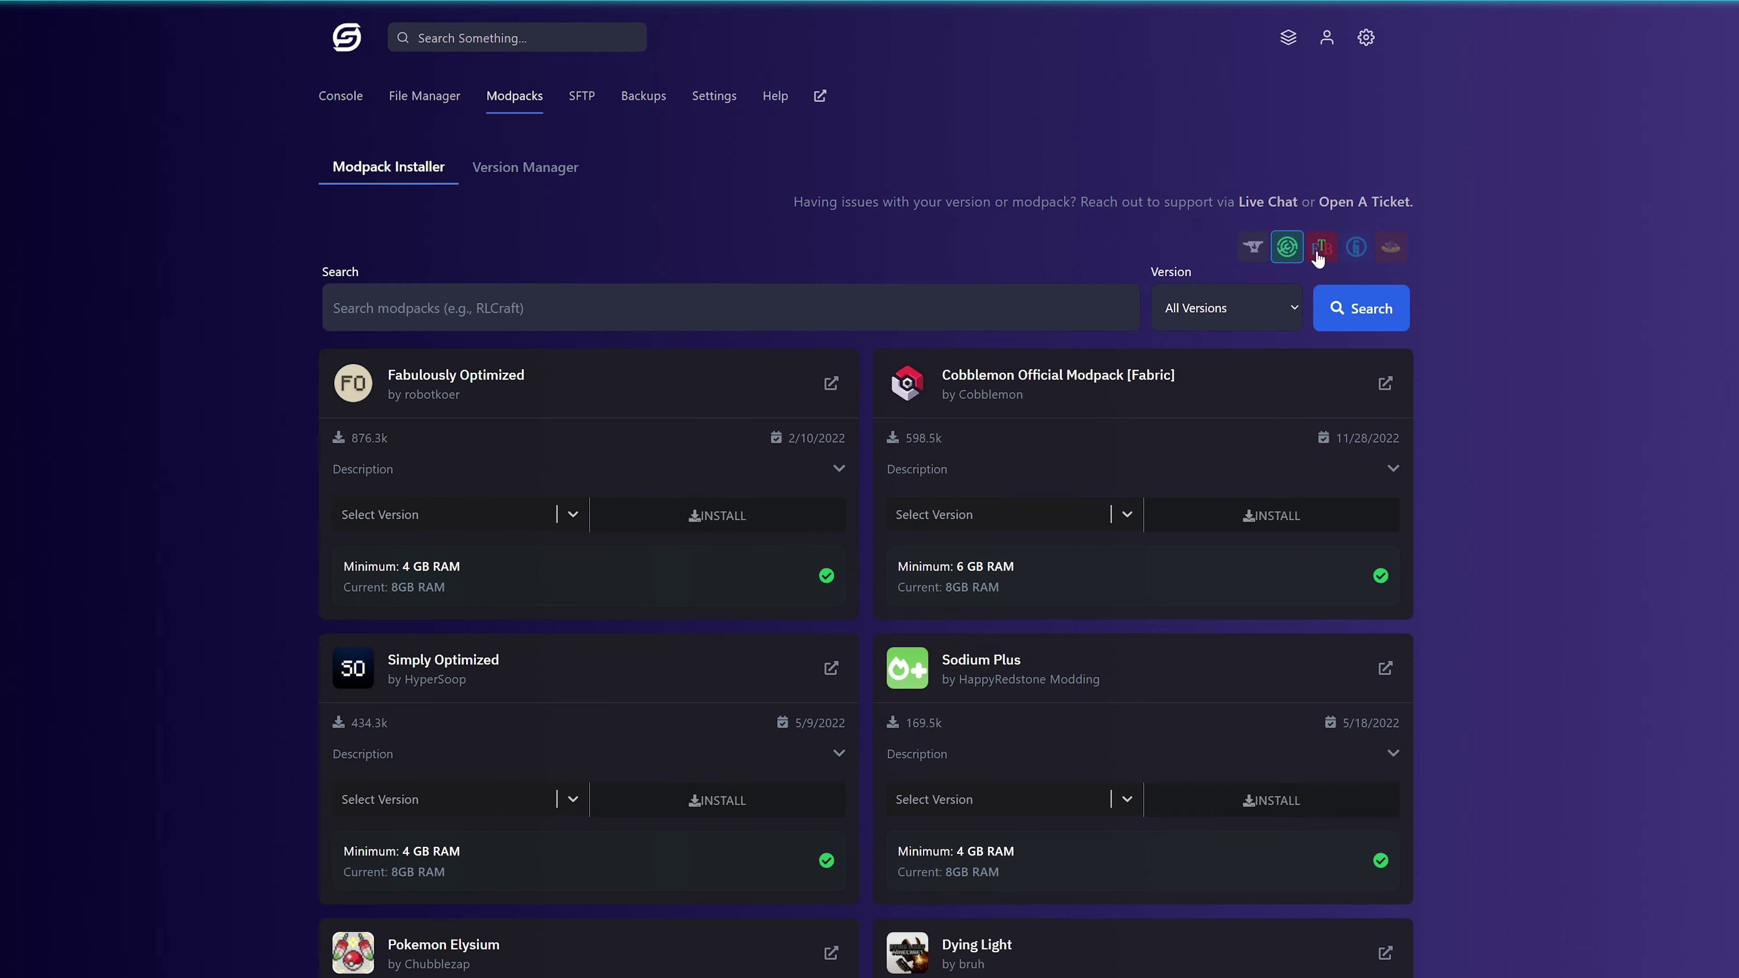
click(1328, 252)
click(1357, 247)
click(1390, 247)
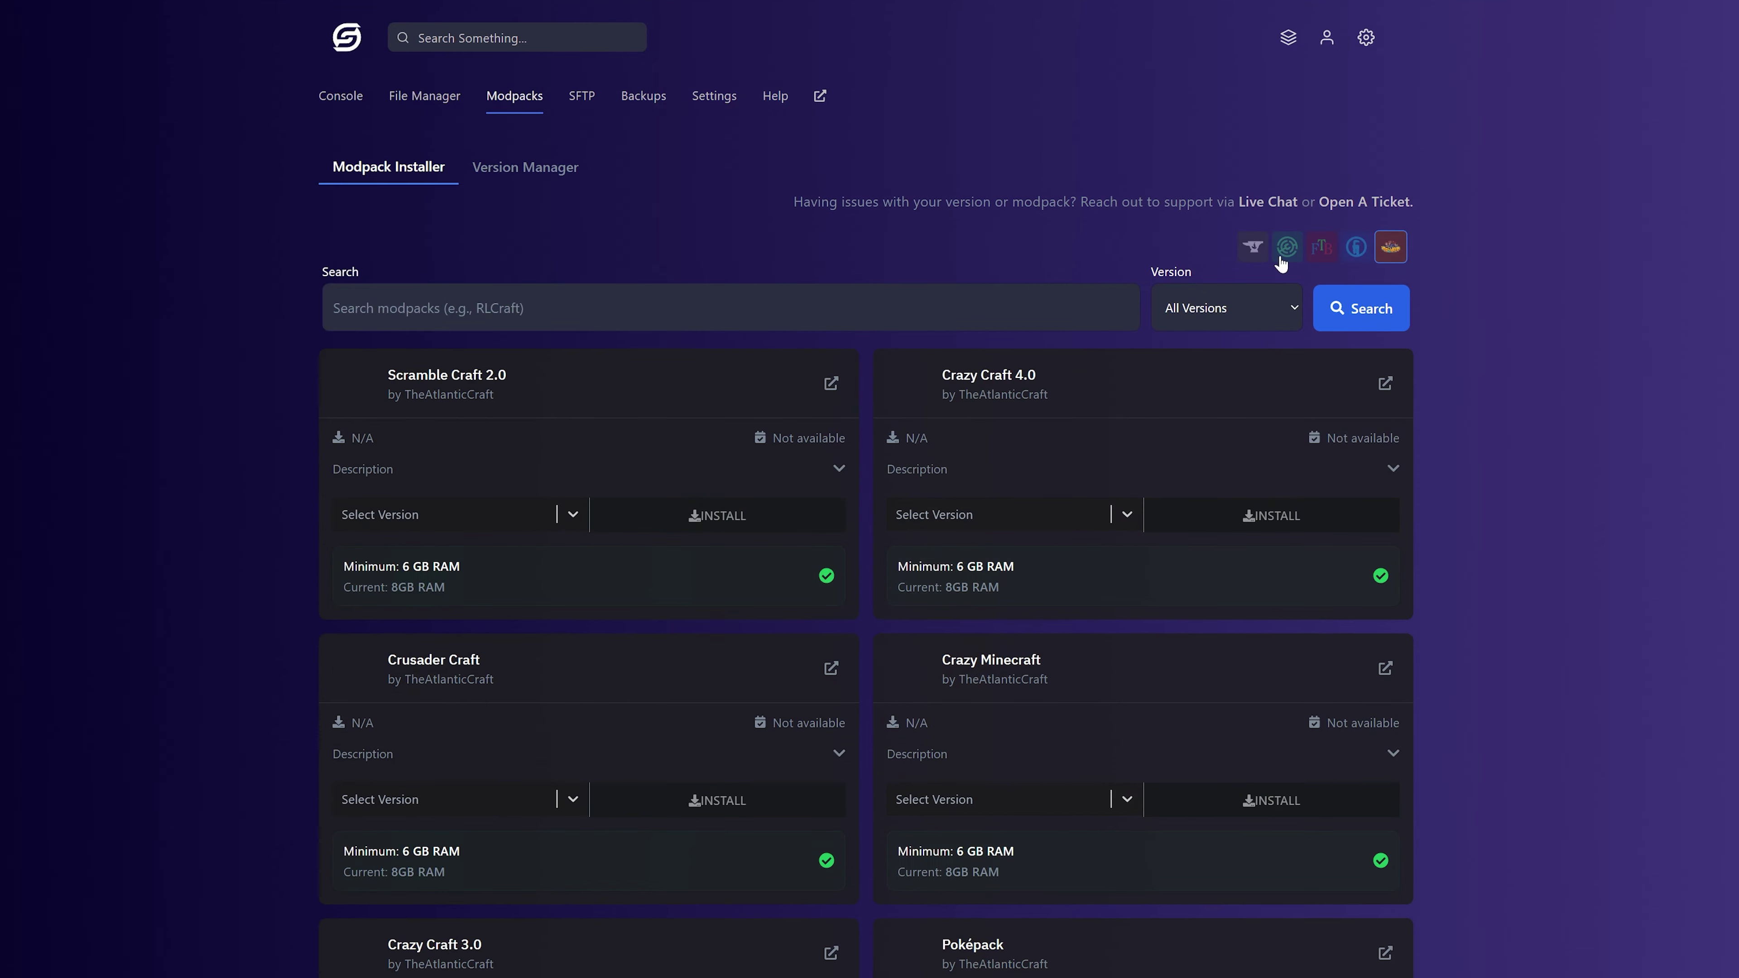
click(1253, 247)
click(1287, 247)
click(1321, 248)
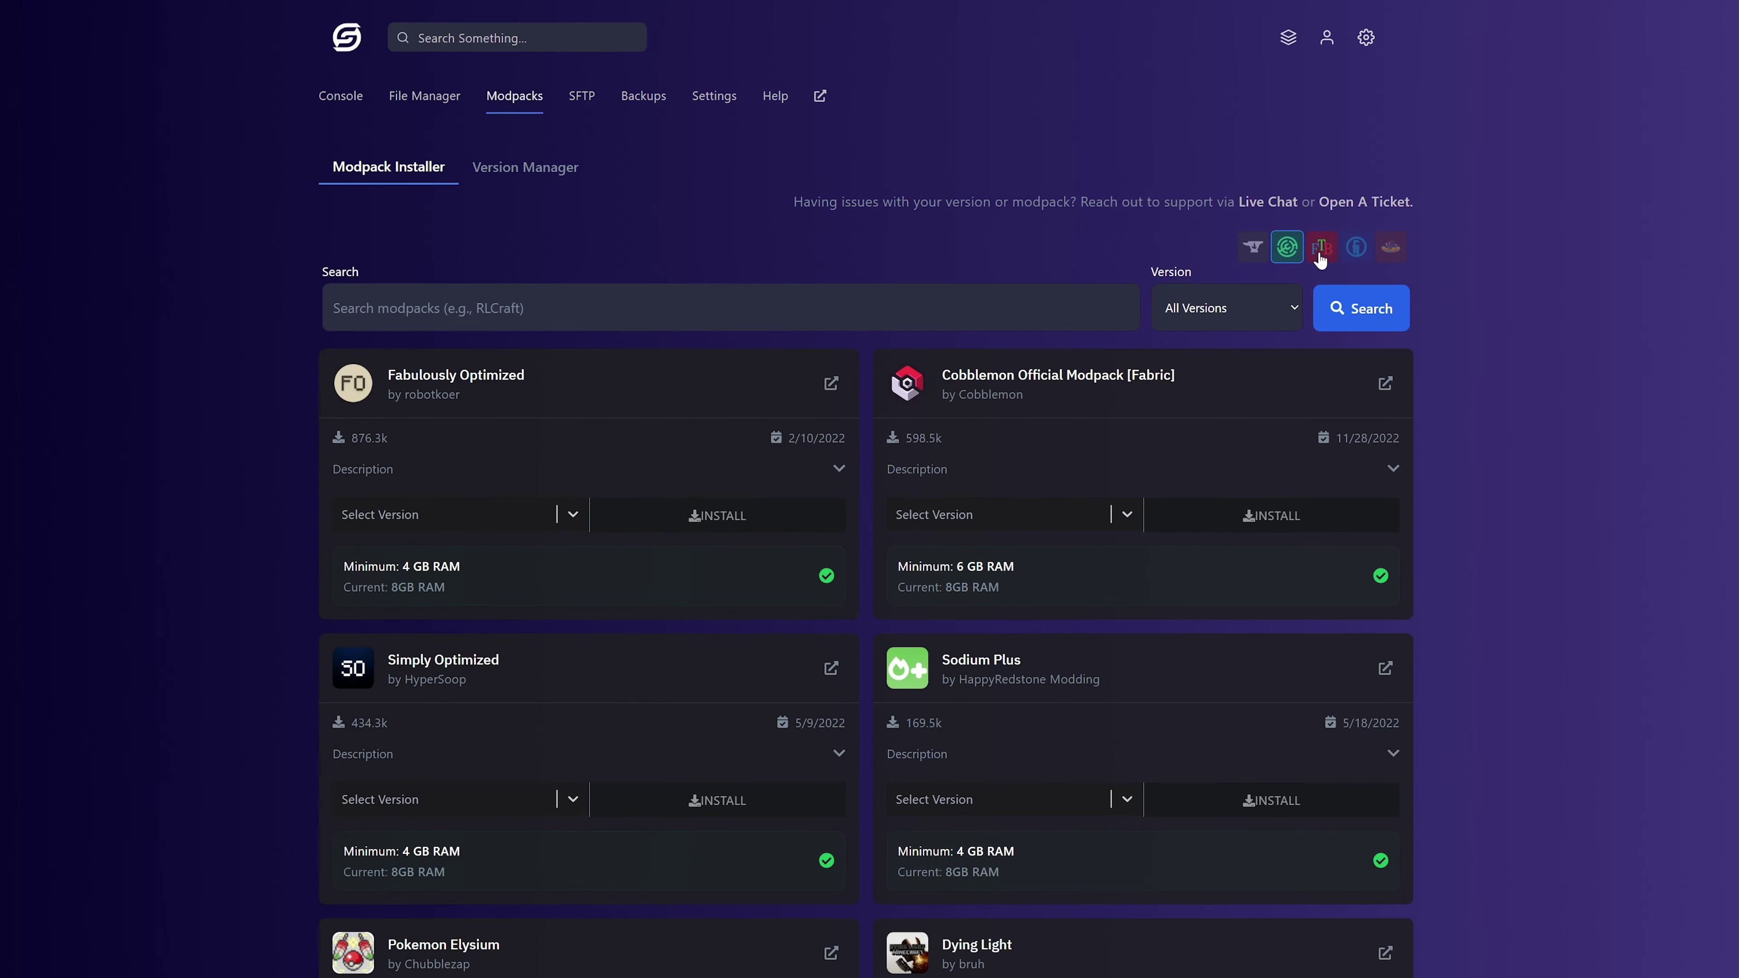
click(1357, 248)
click(1390, 248)
click(1251, 248)
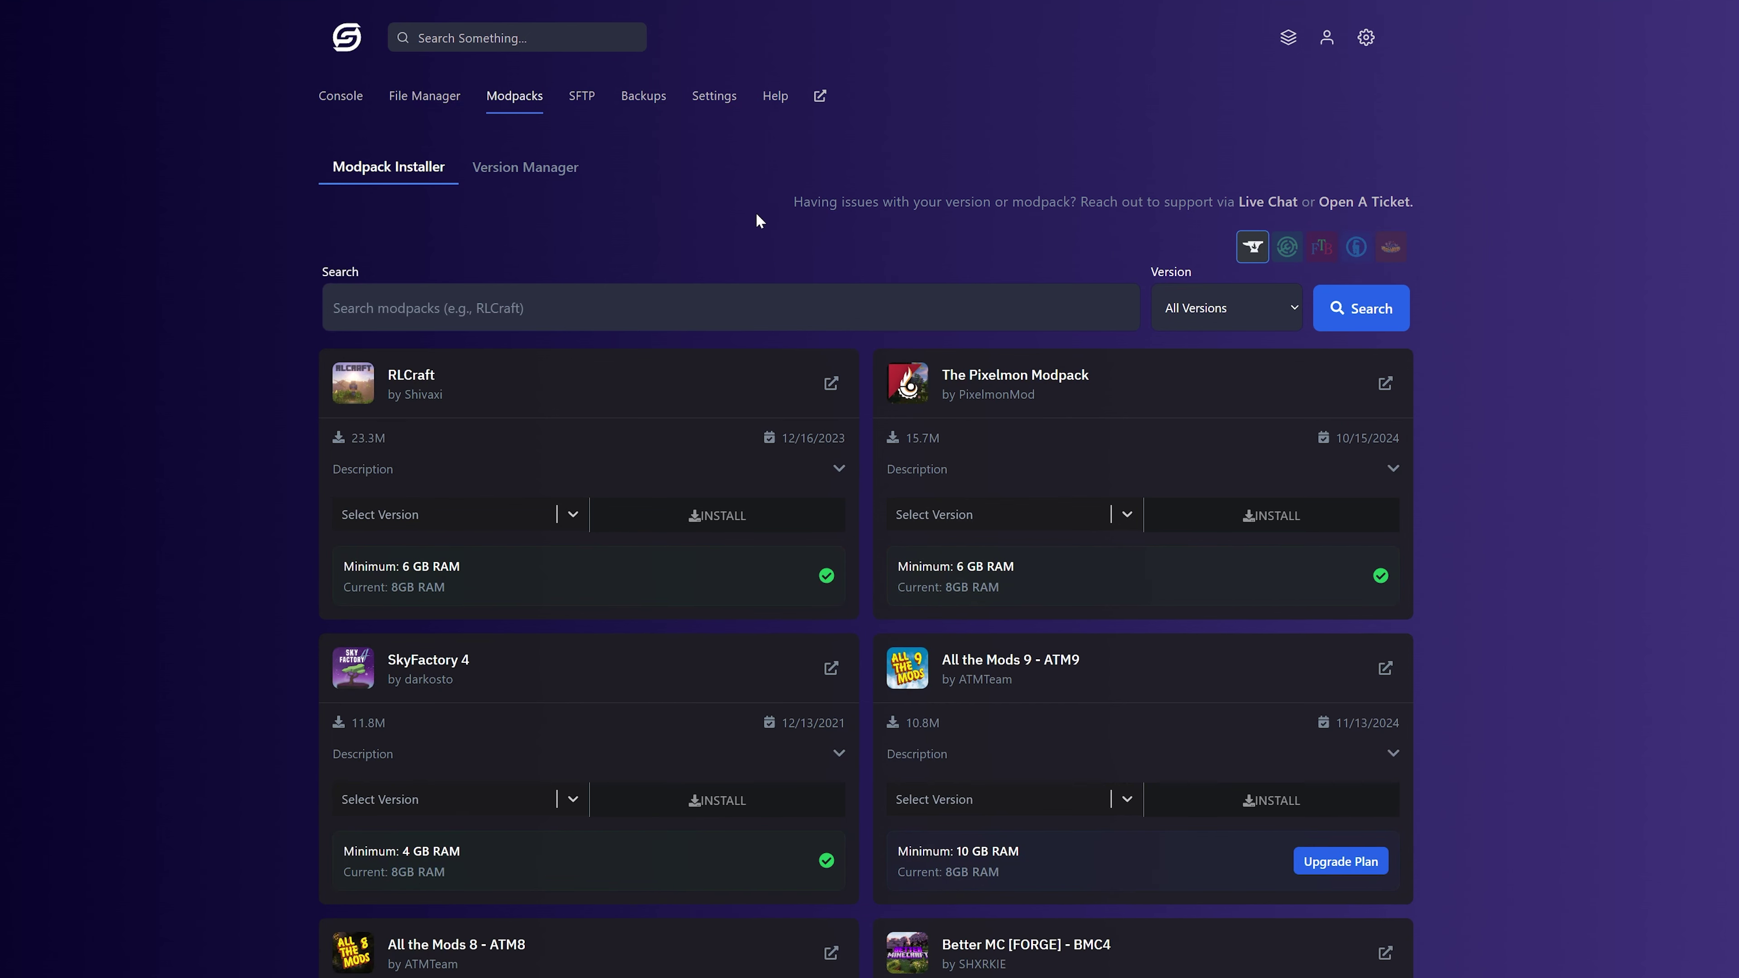
Step: Search the modpack installer for "dawncraft", then clear the search to list all modpacks again
click(333, 307)
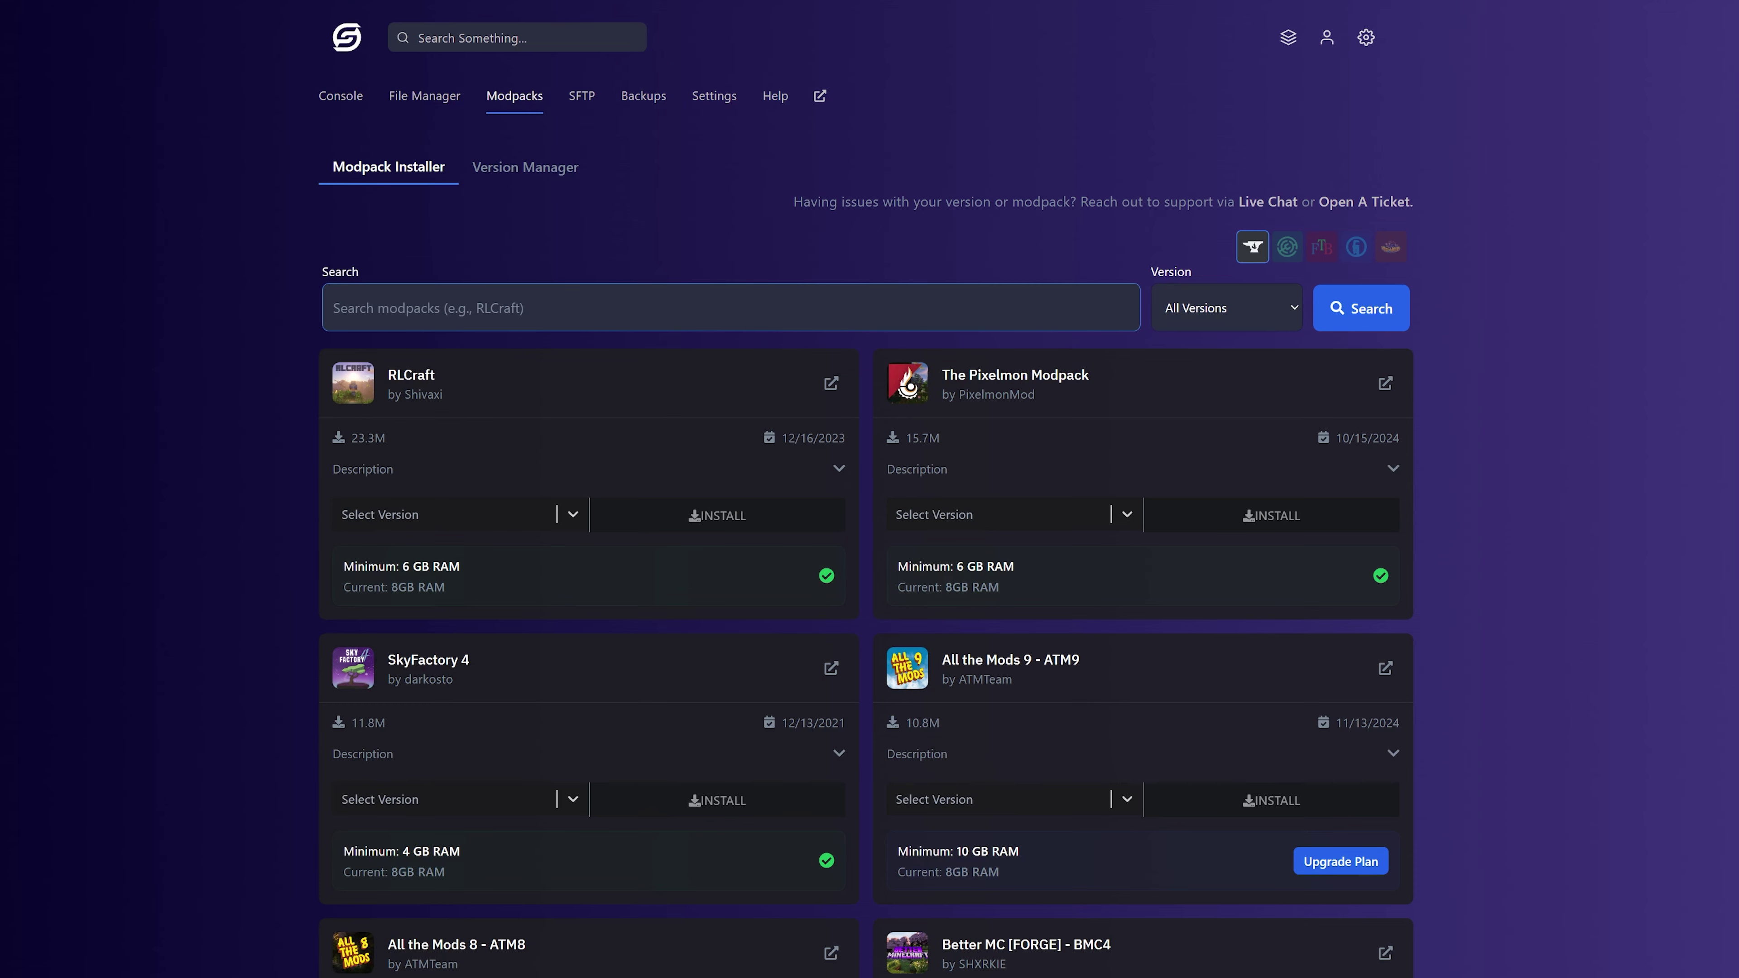
text(dawncraft)
key(Return)
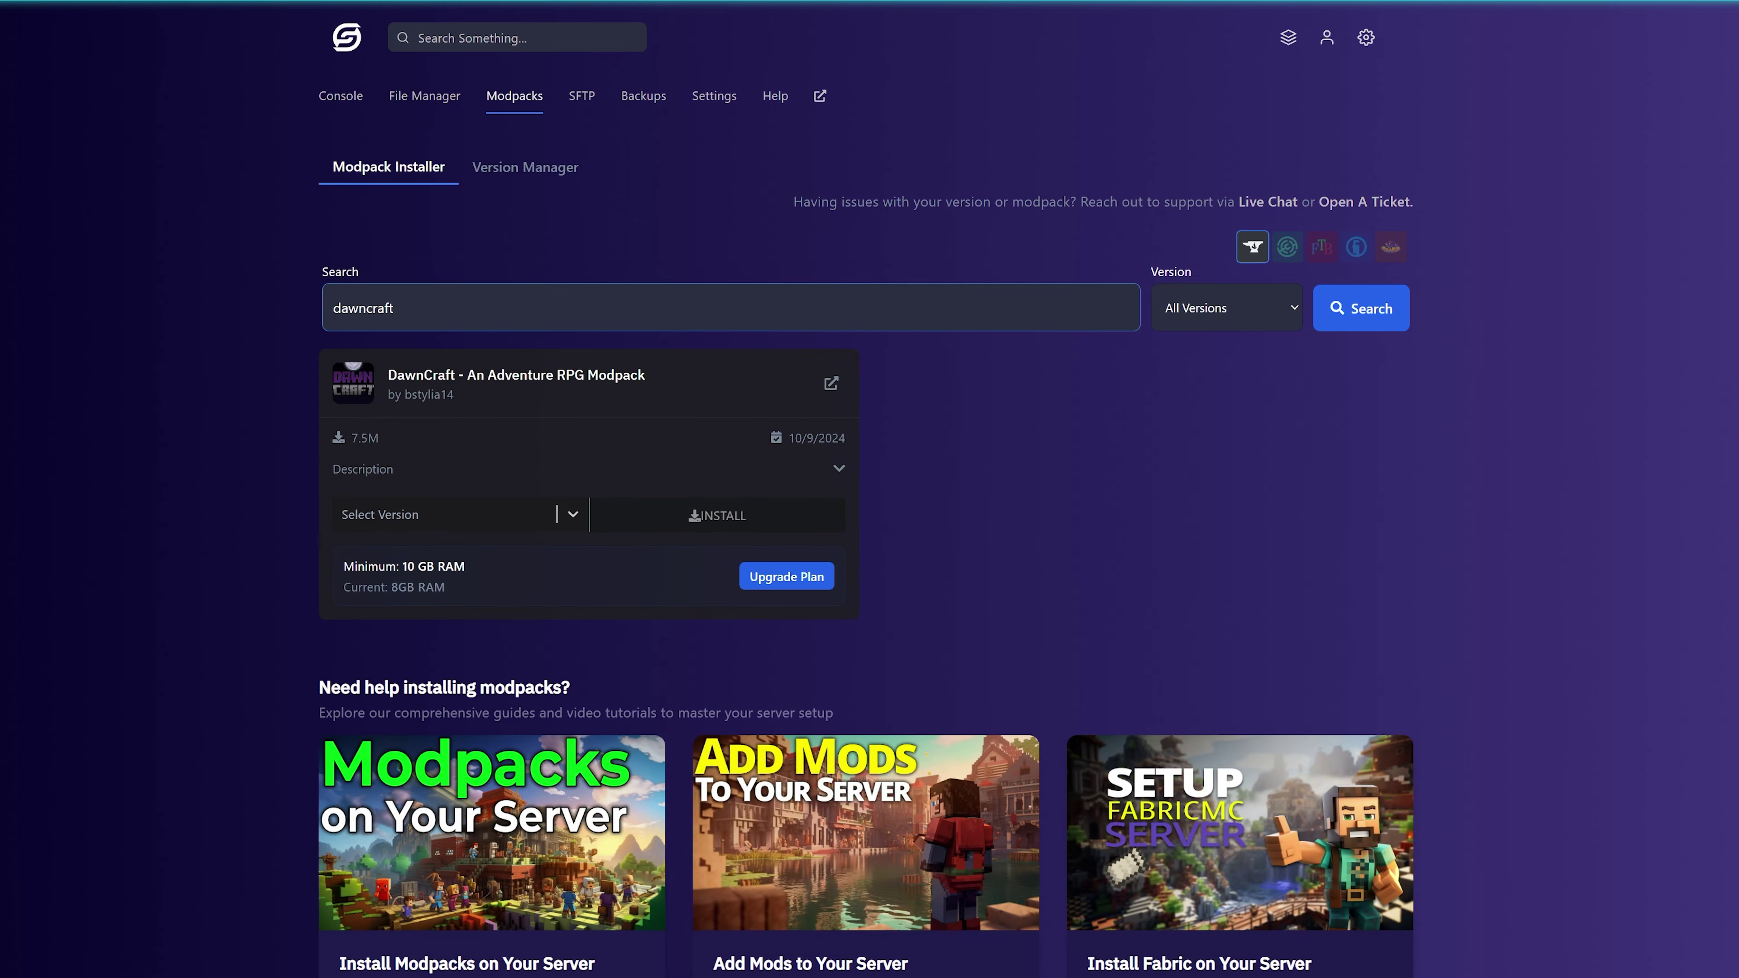
key(ctrl+a)
key(BackSpace)
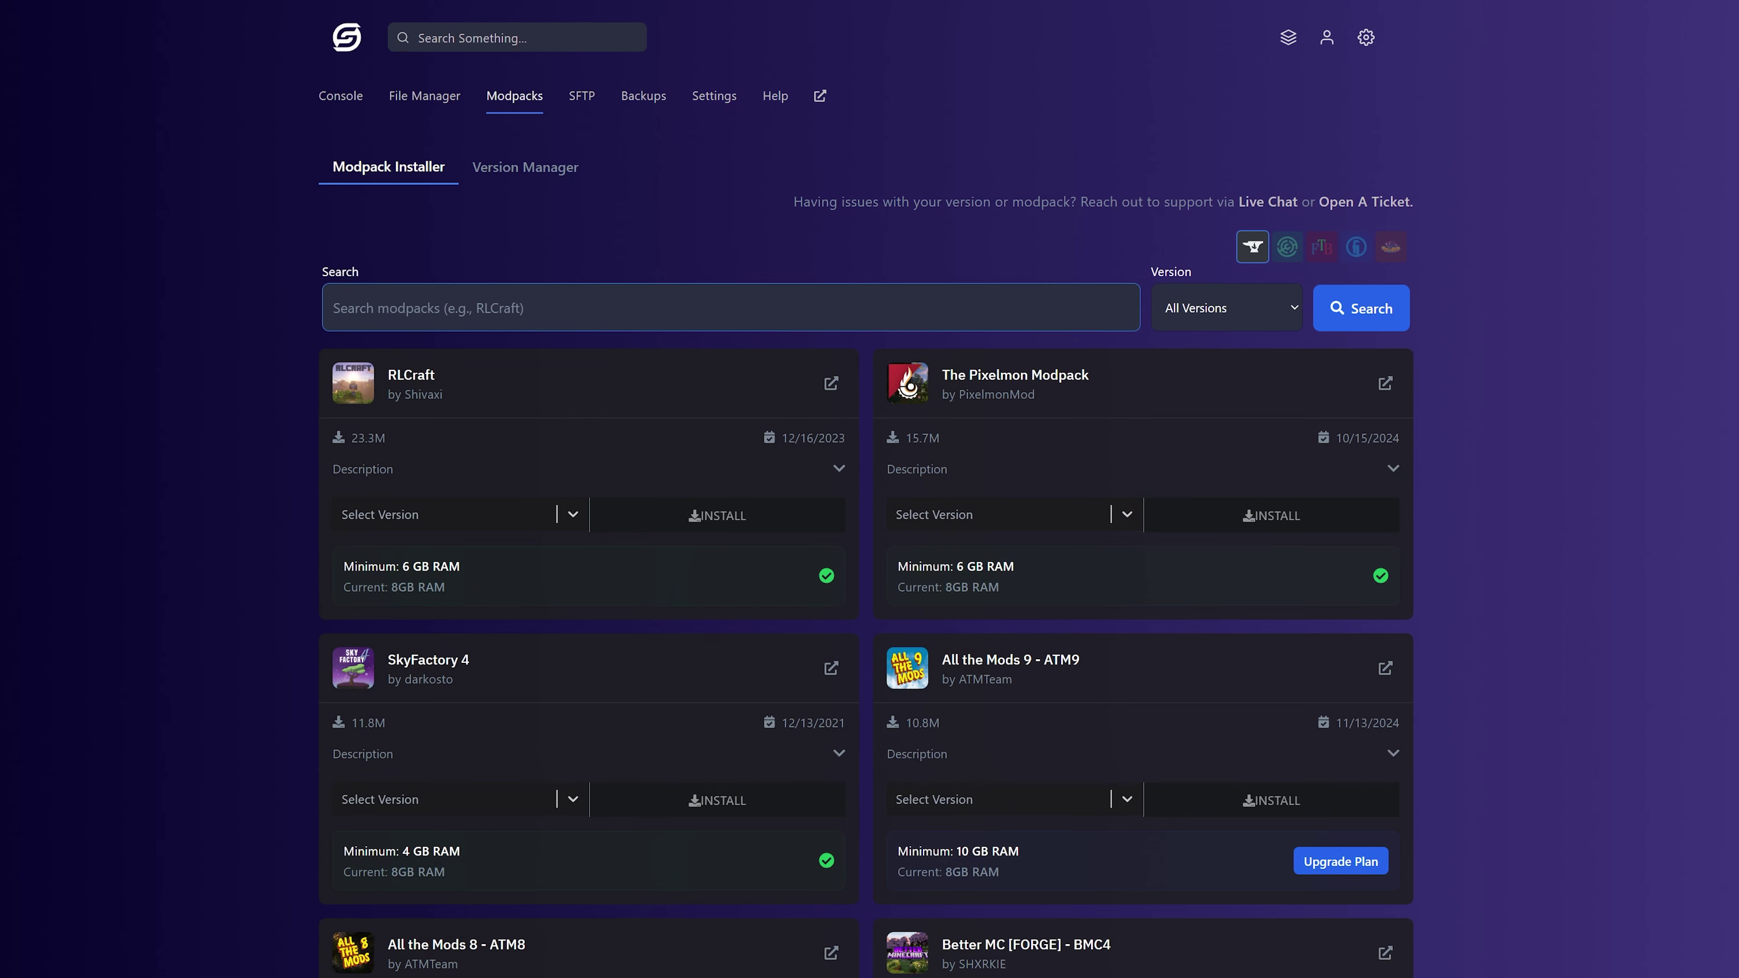
Step: Check RLCraft's minimum RAM requirement and install its version RLCraft 1.12.2 - Release v2.9.3.zip on the server
scroll(870, 489, down, 3)
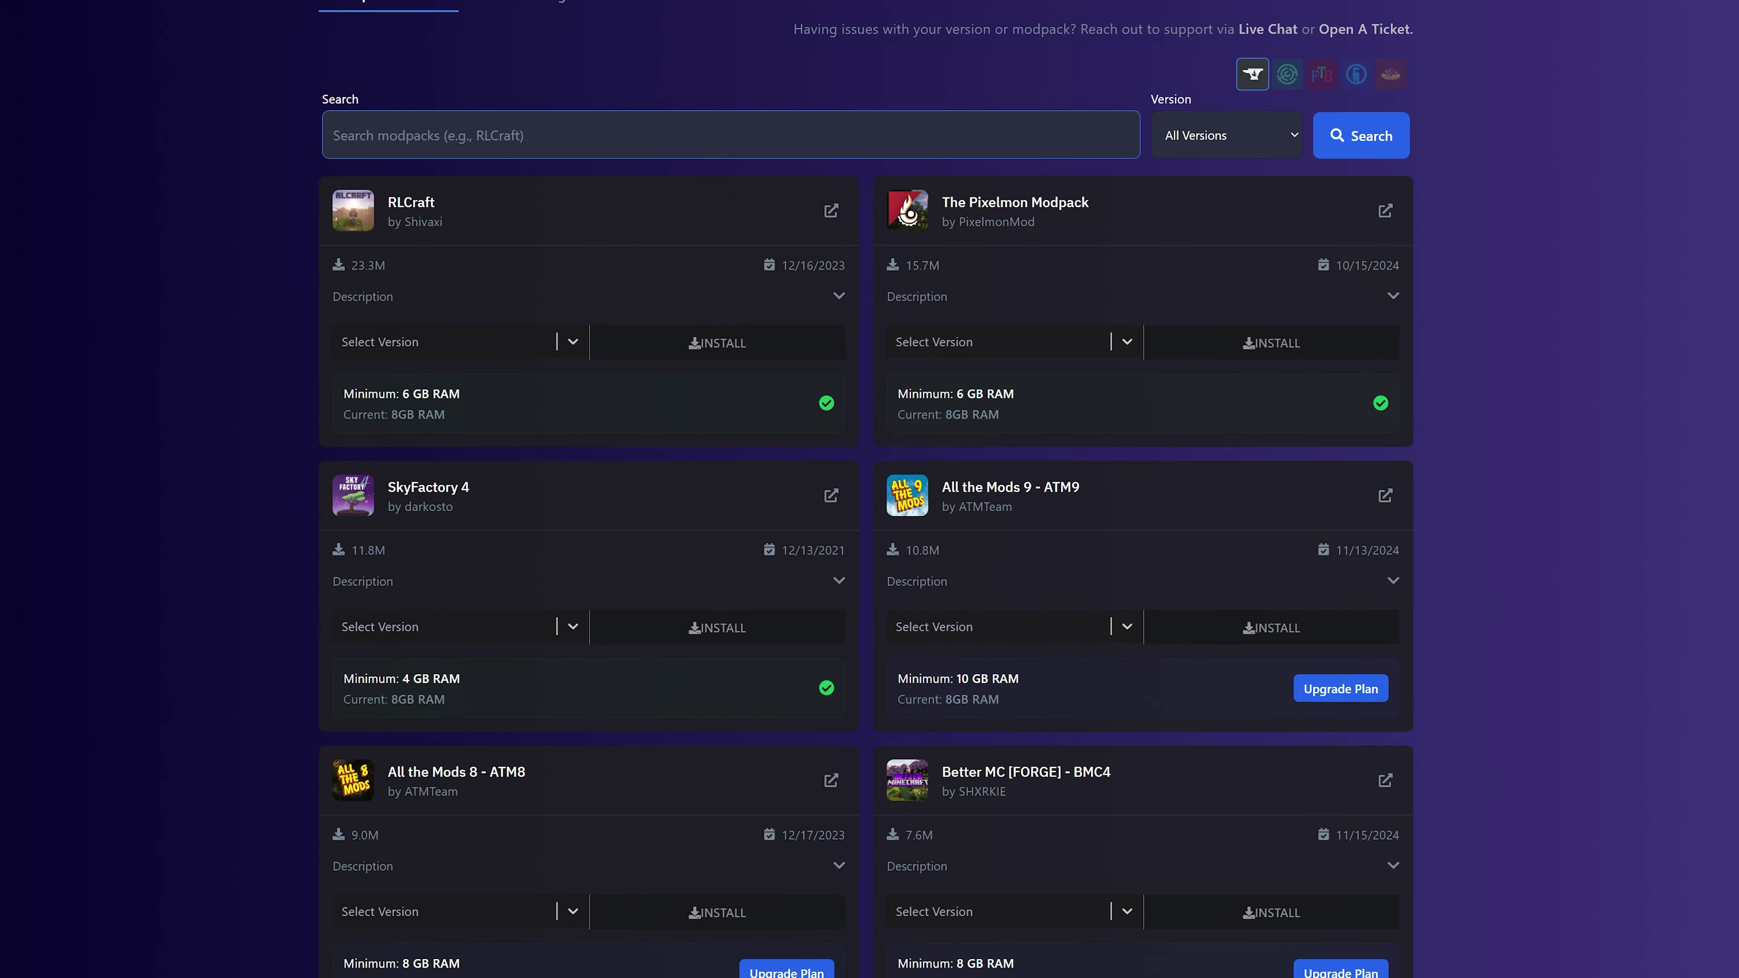
drag(462, 392, 354, 393)
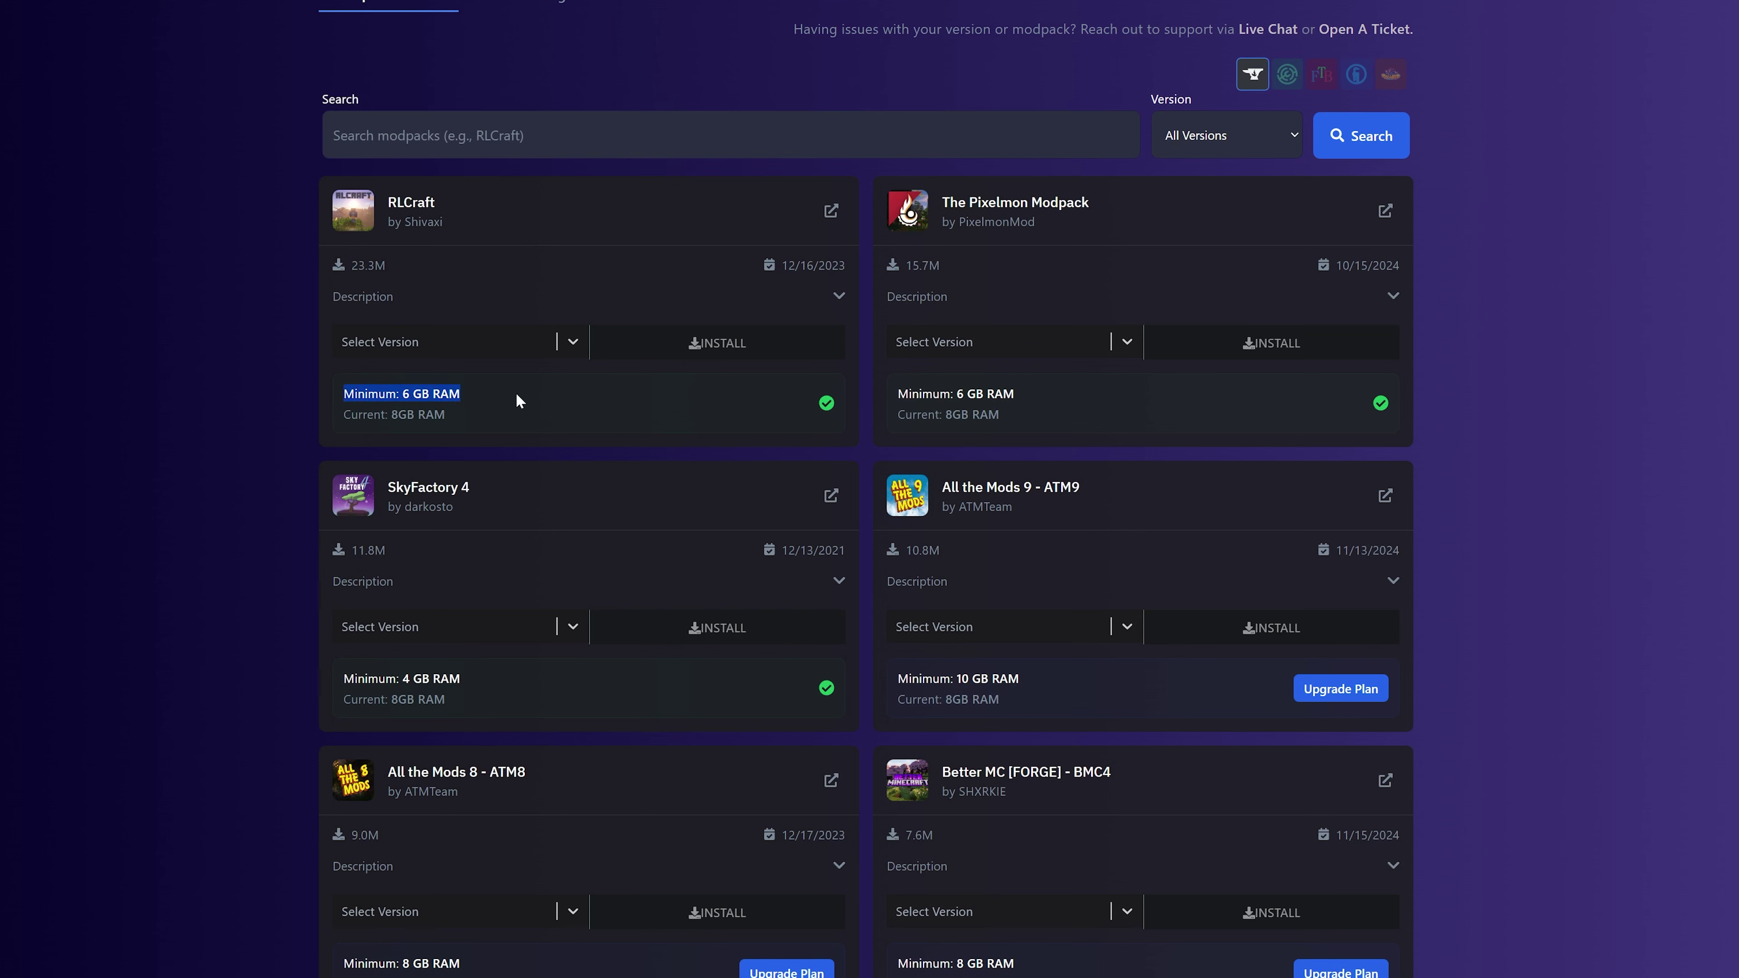
click(503, 389)
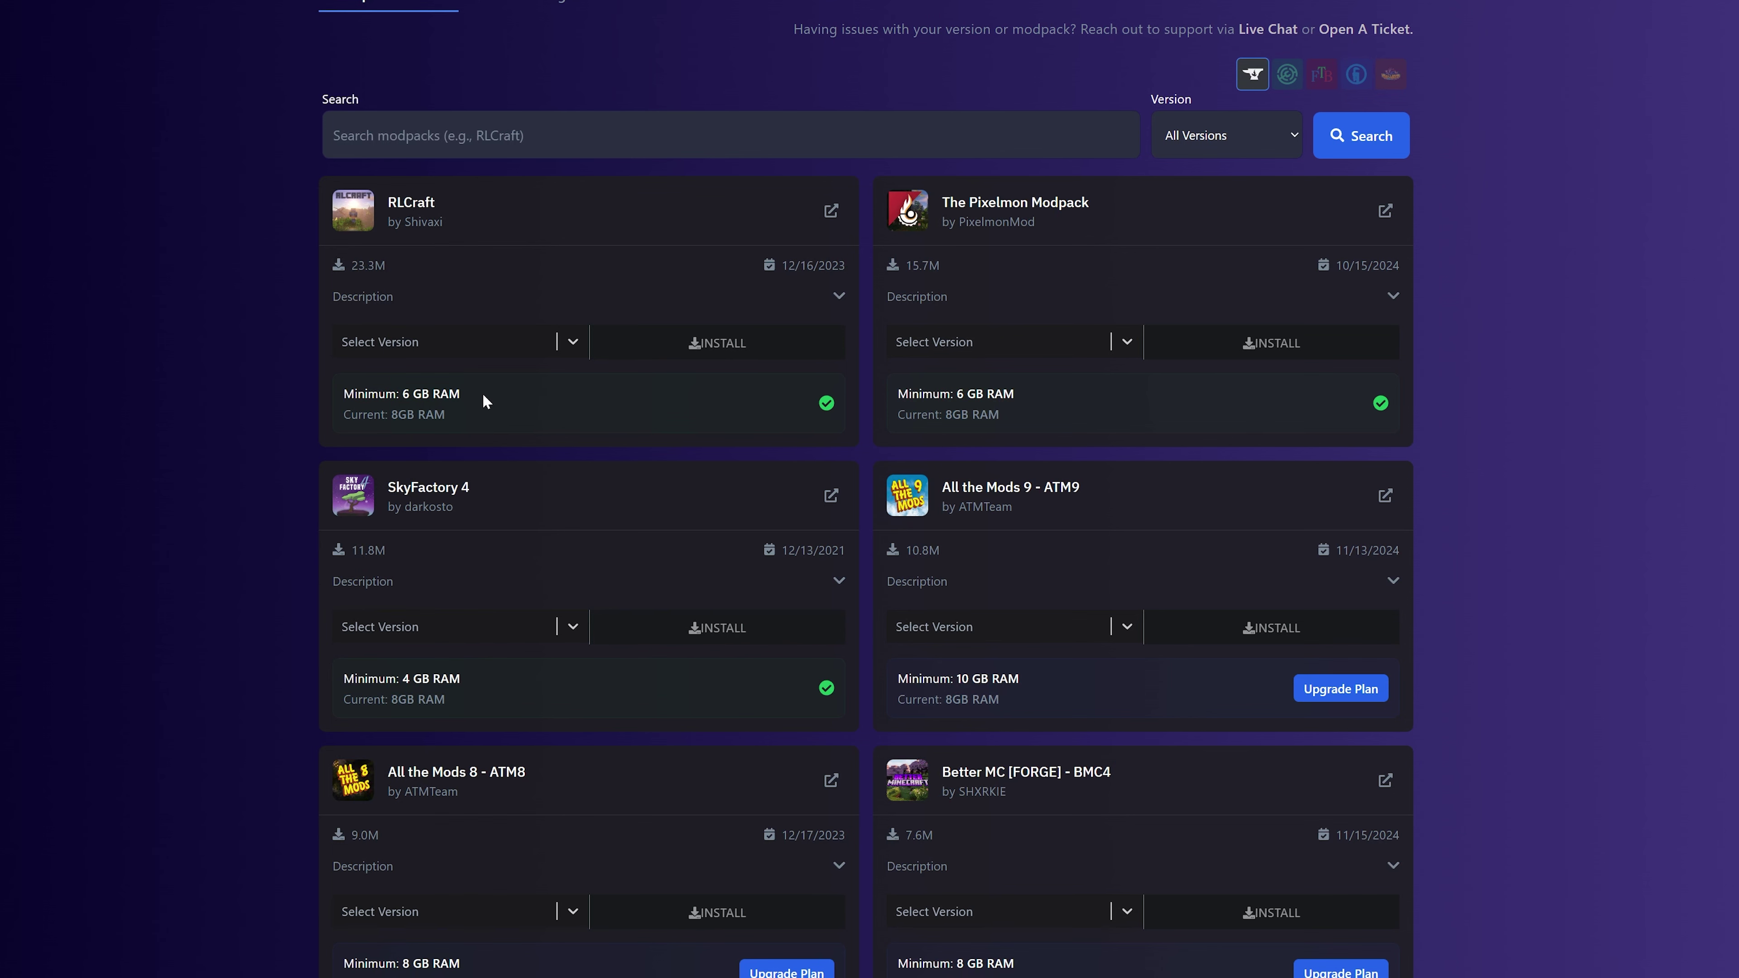
scroll(483, 401, up, 1)
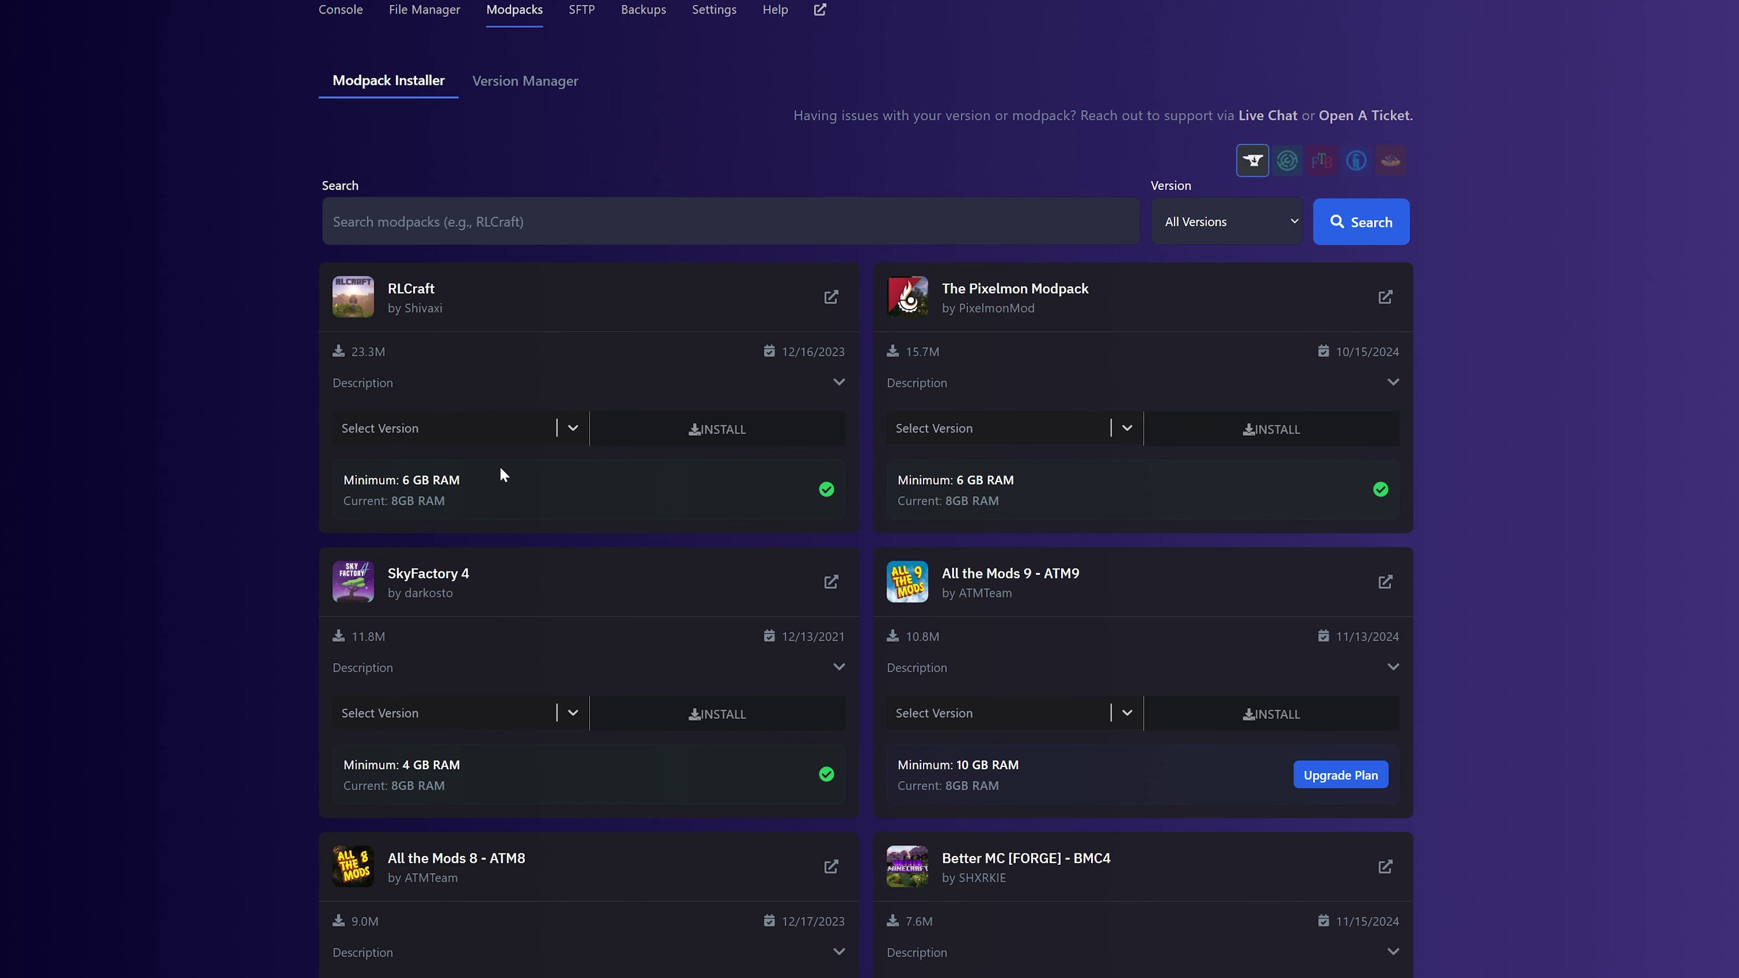
scroll(500, 472, down, 1)
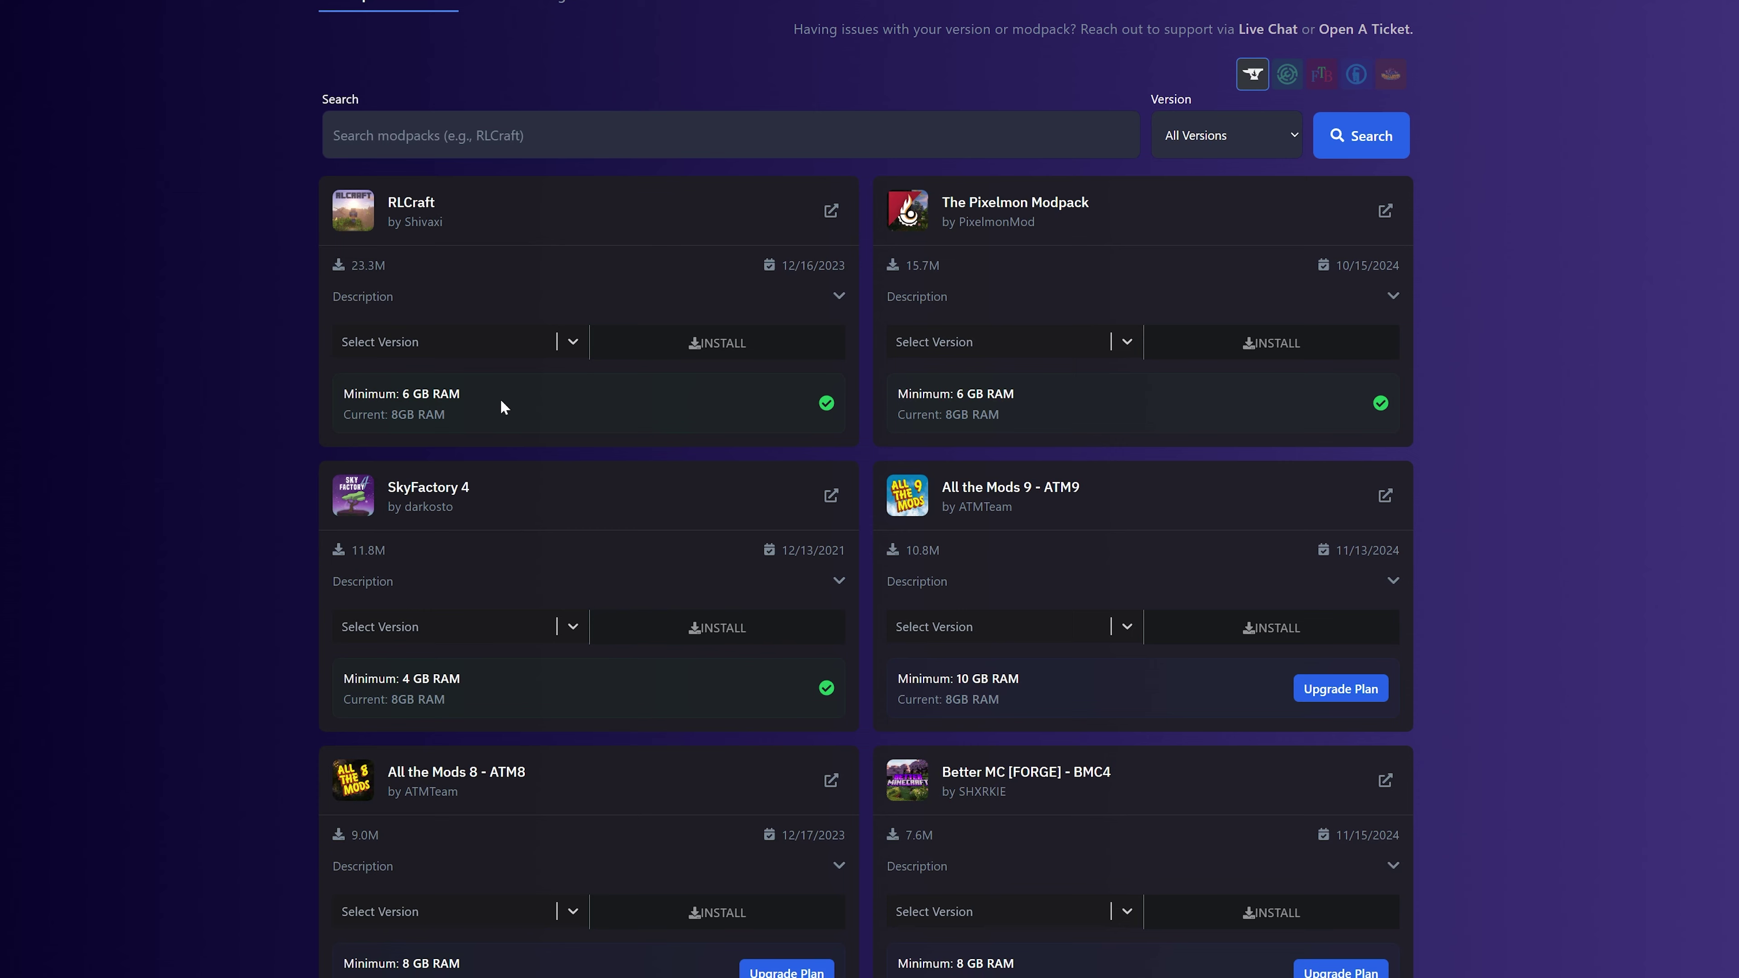
scroll(504, 404, up, 1)
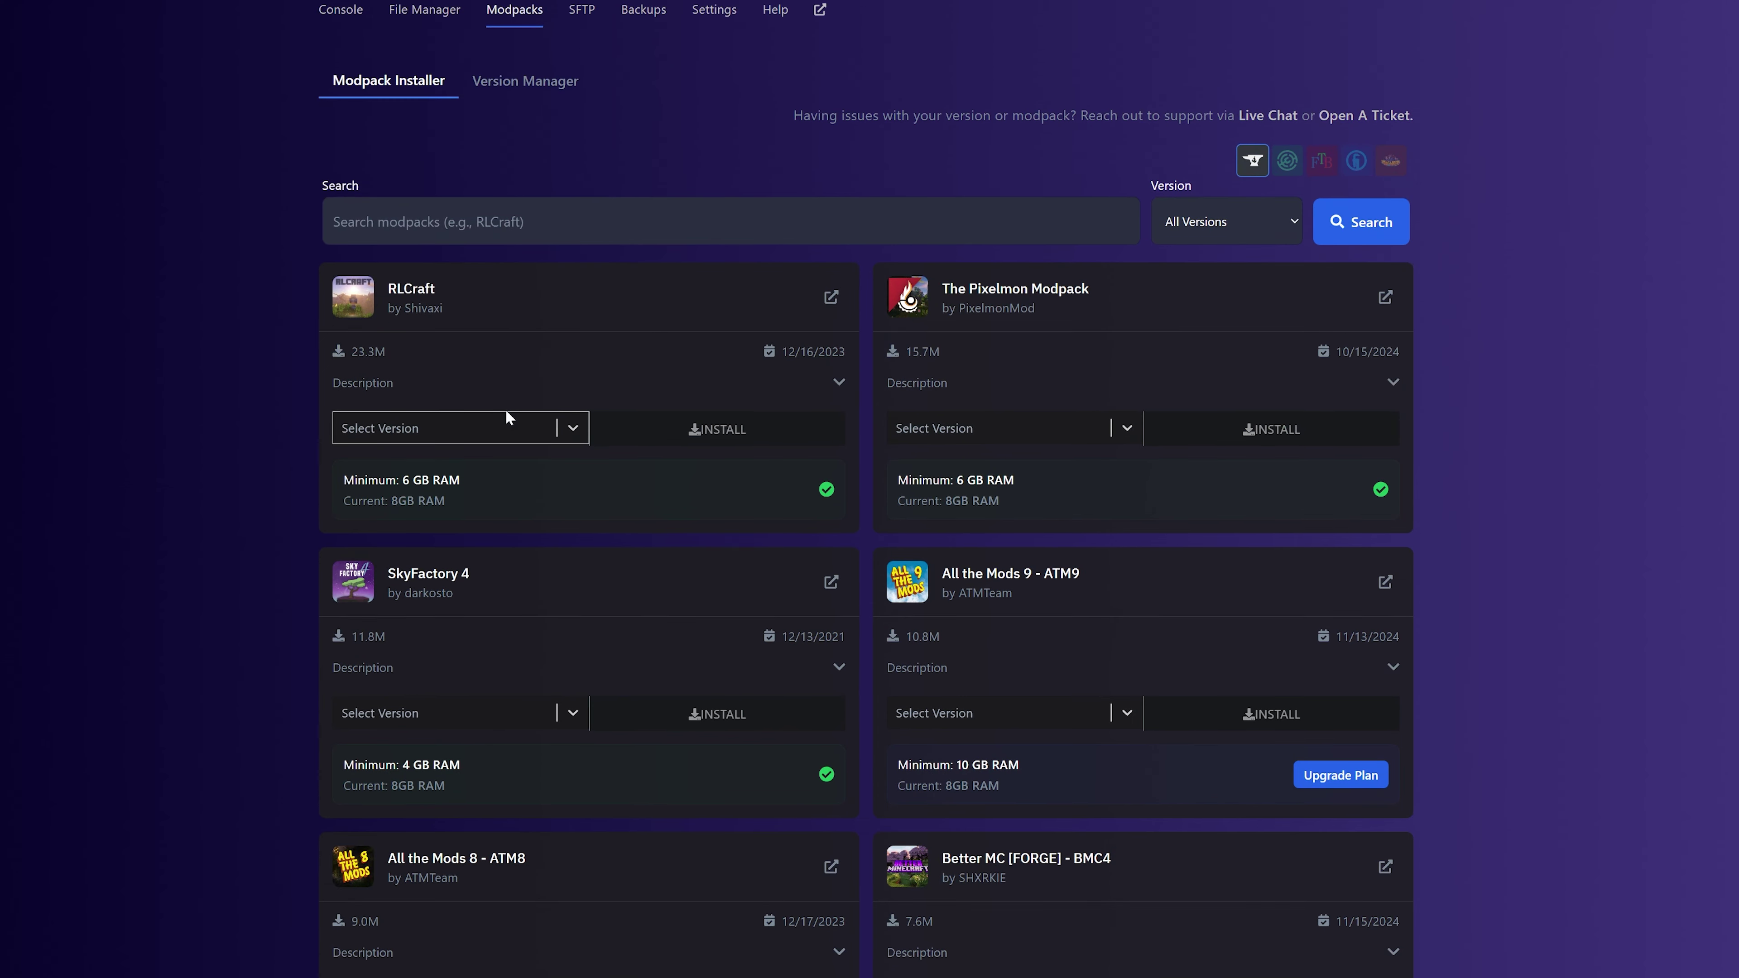
click(464, 426)
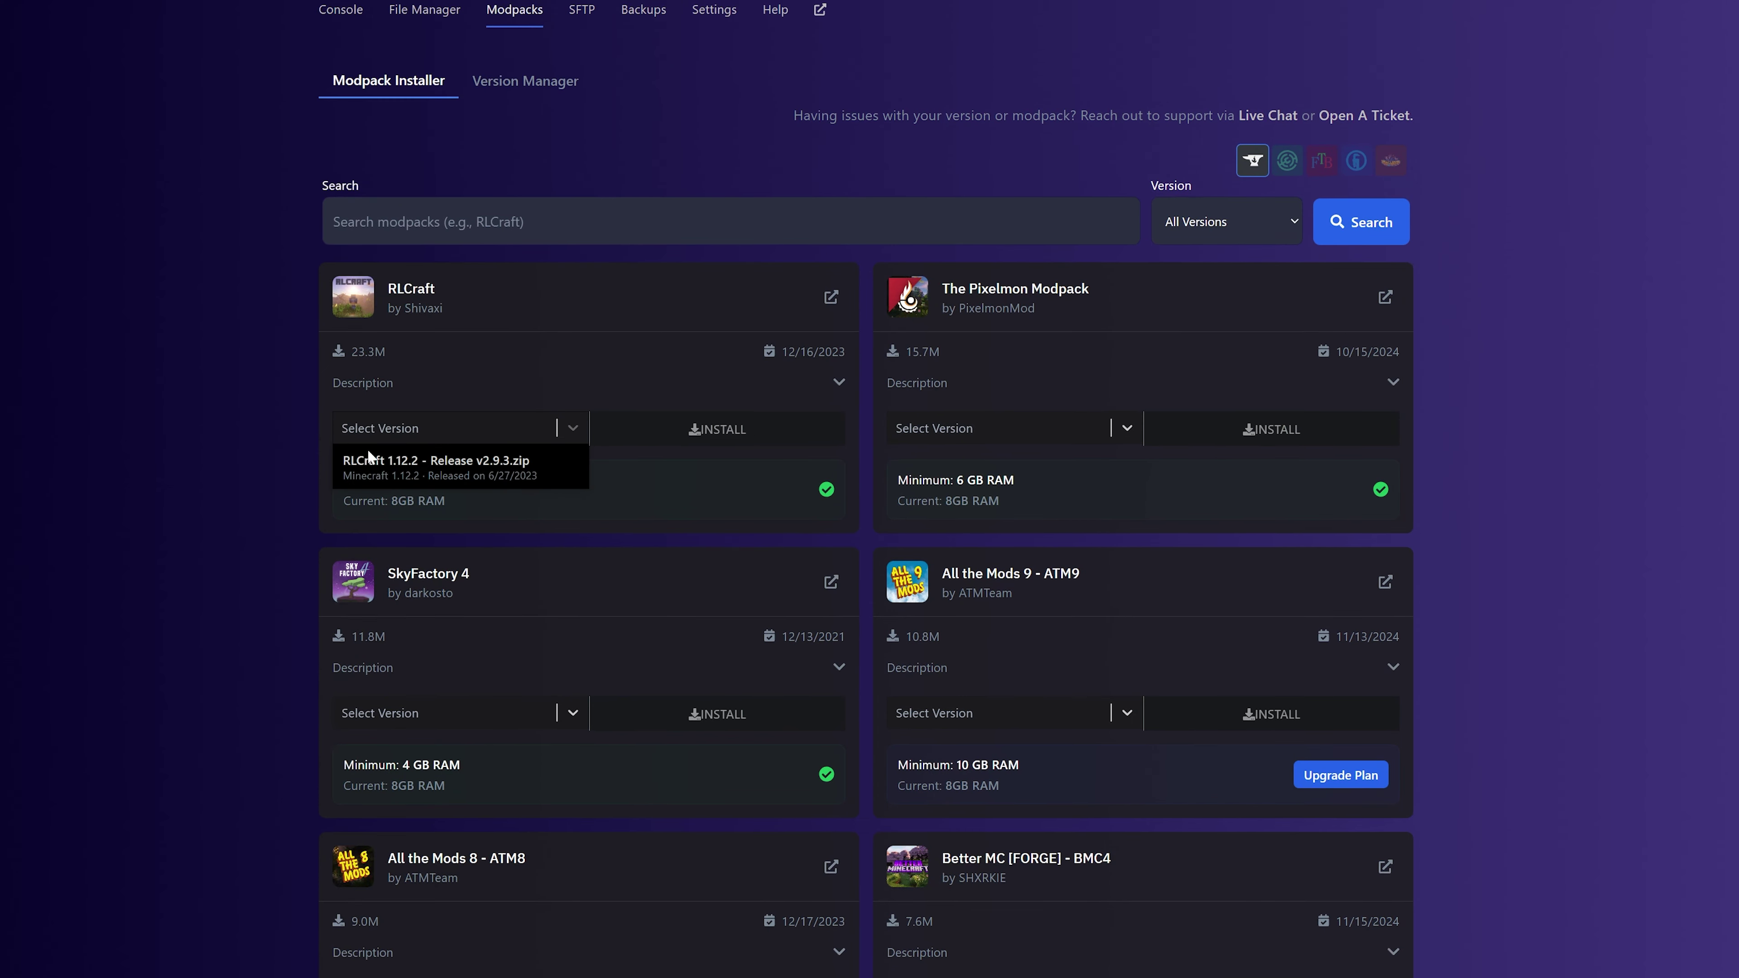
click(409, 463)
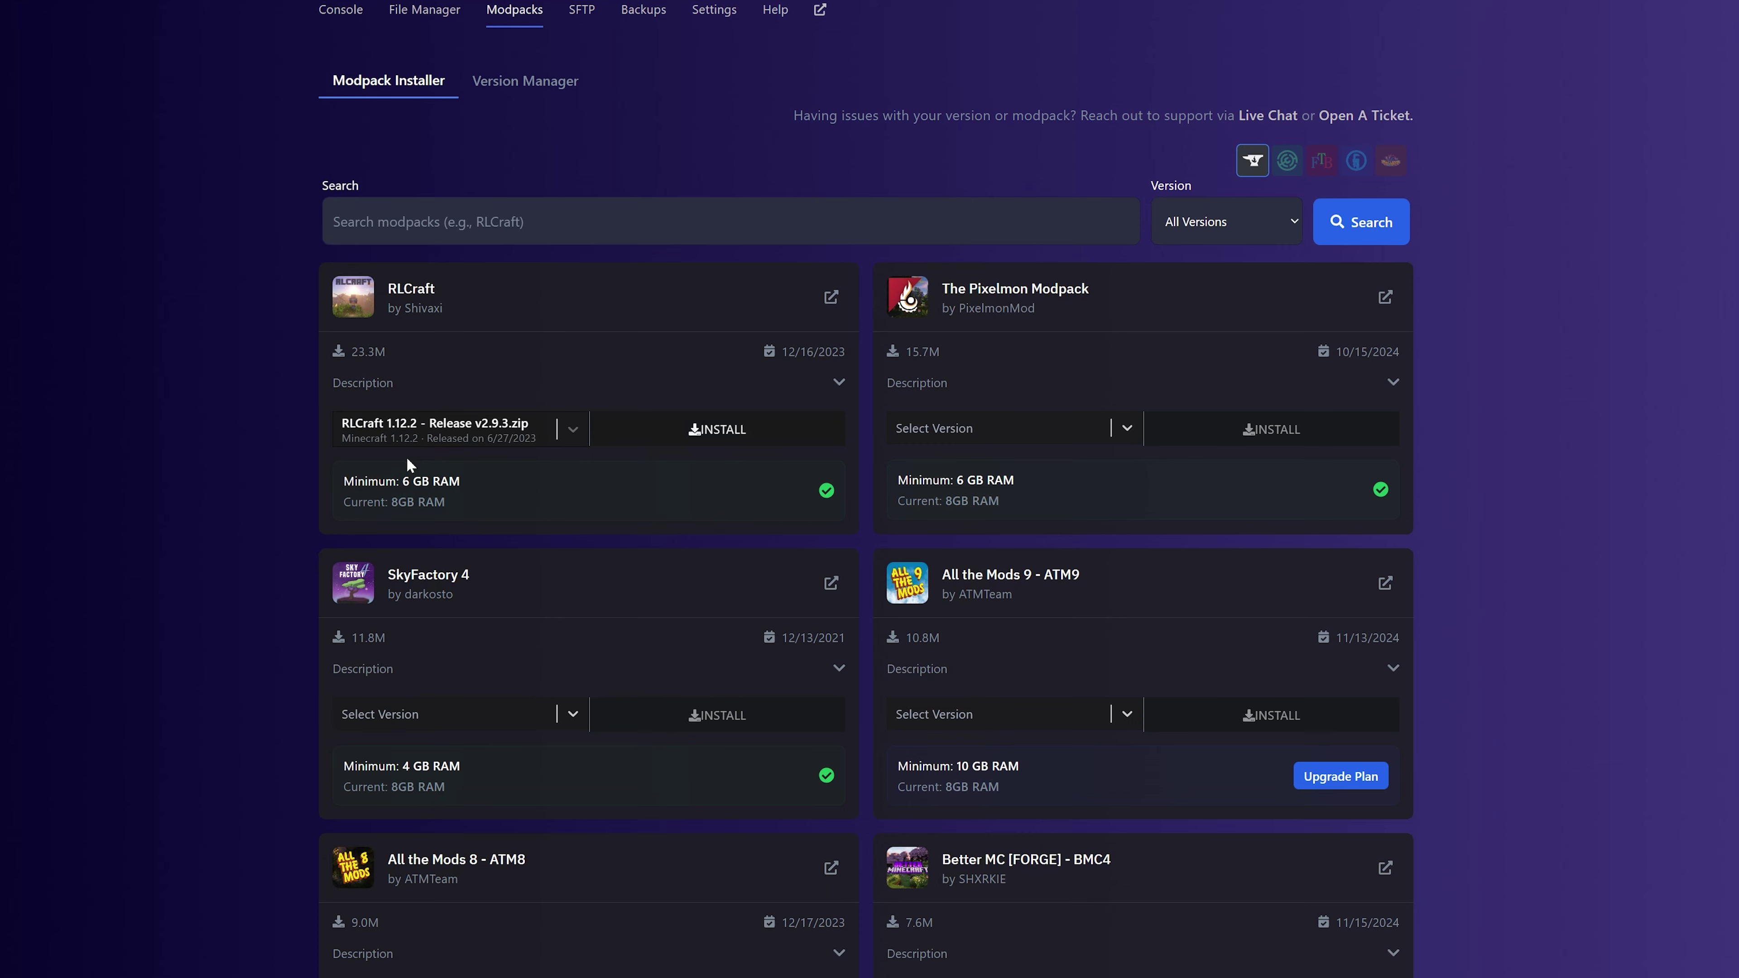
click(720, 432)
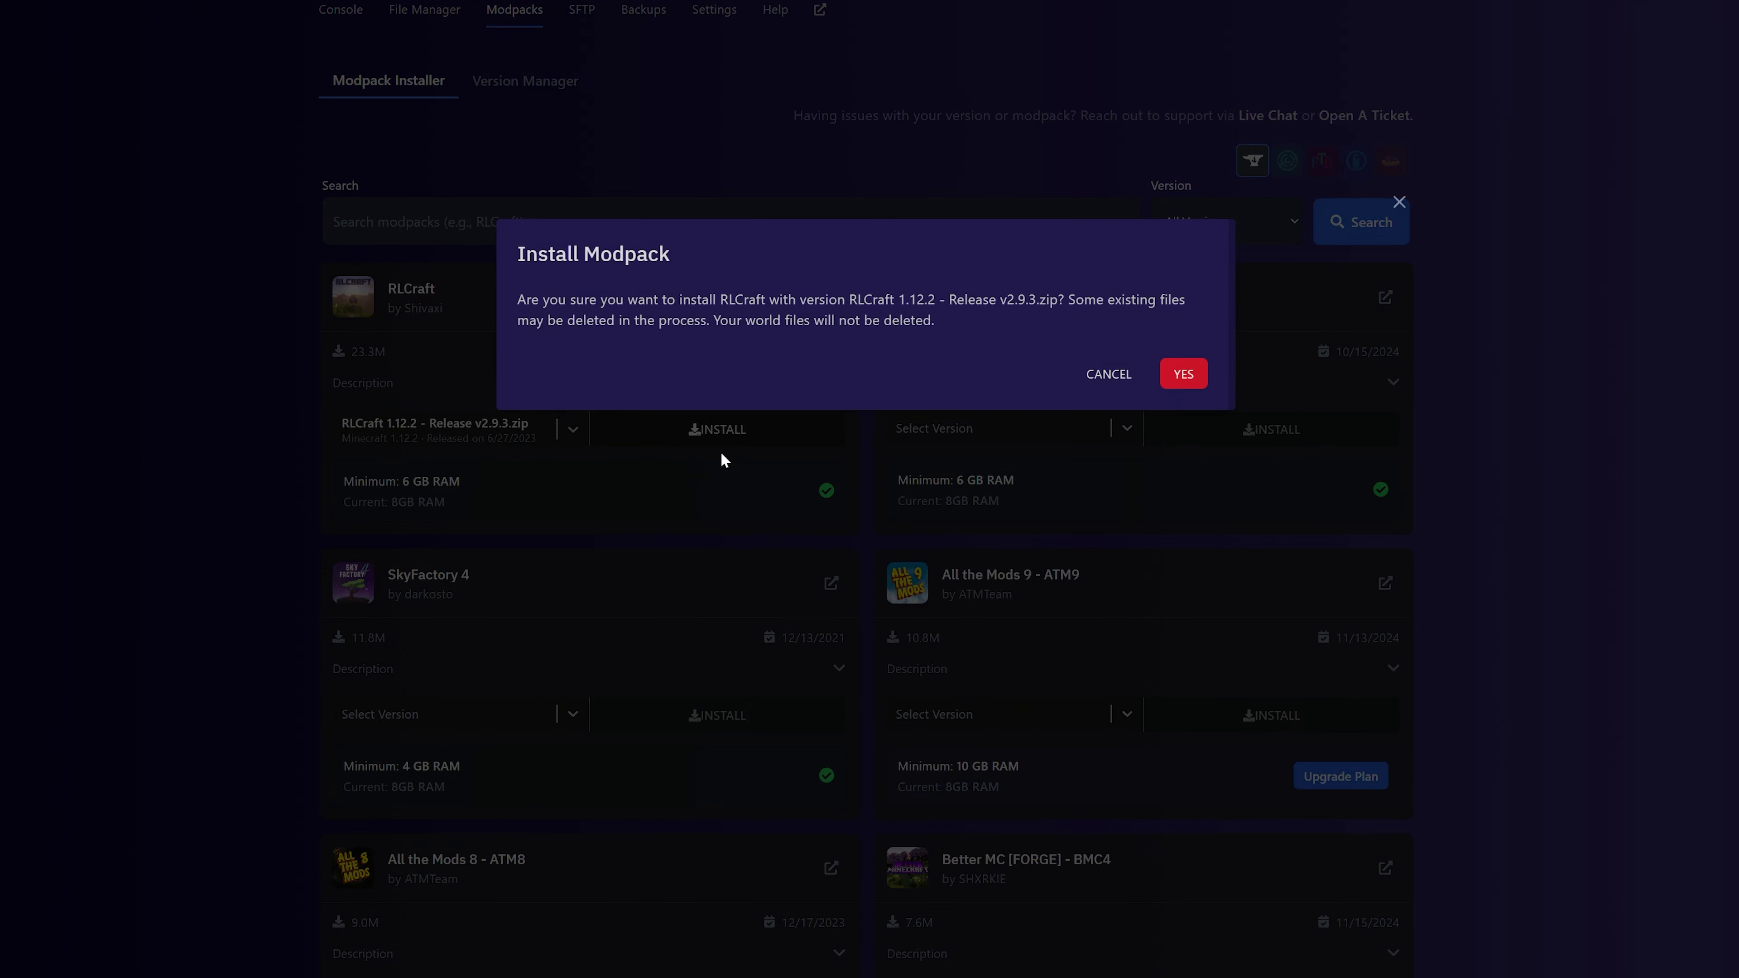
click(1197, 379)
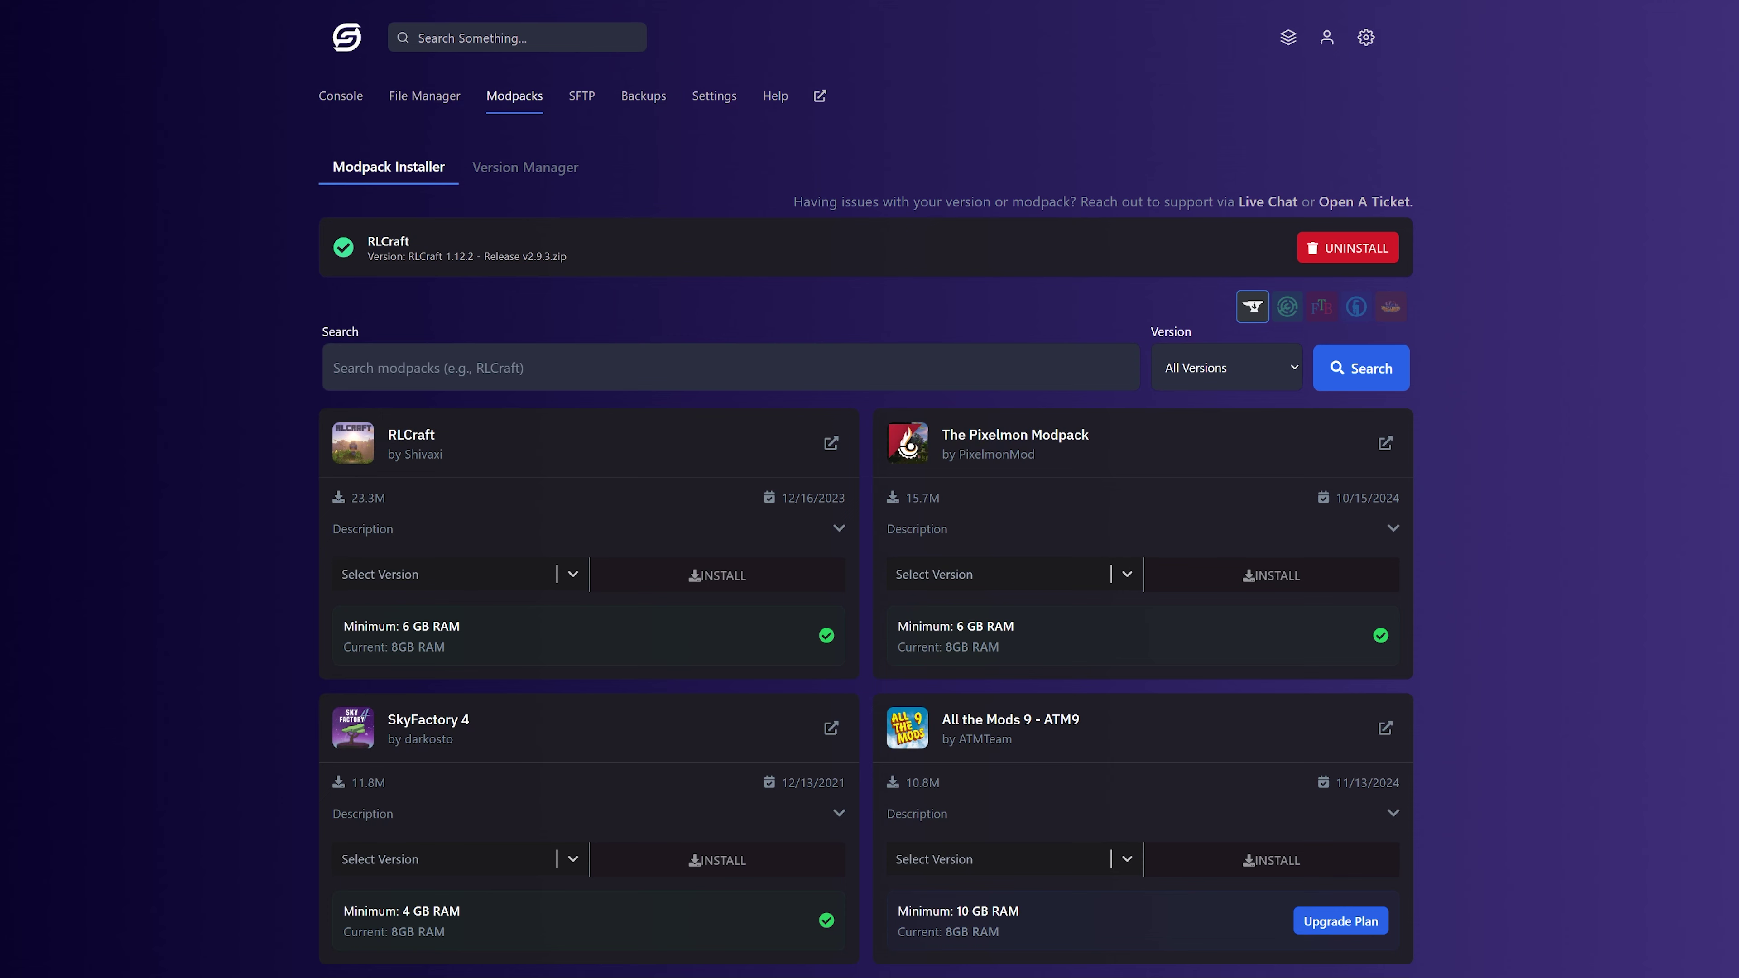
Step: Check the installed modpack's version, then start the server from its console page
drag(410, 257, 567, 257)
click(567, 257)
click(318, 93)
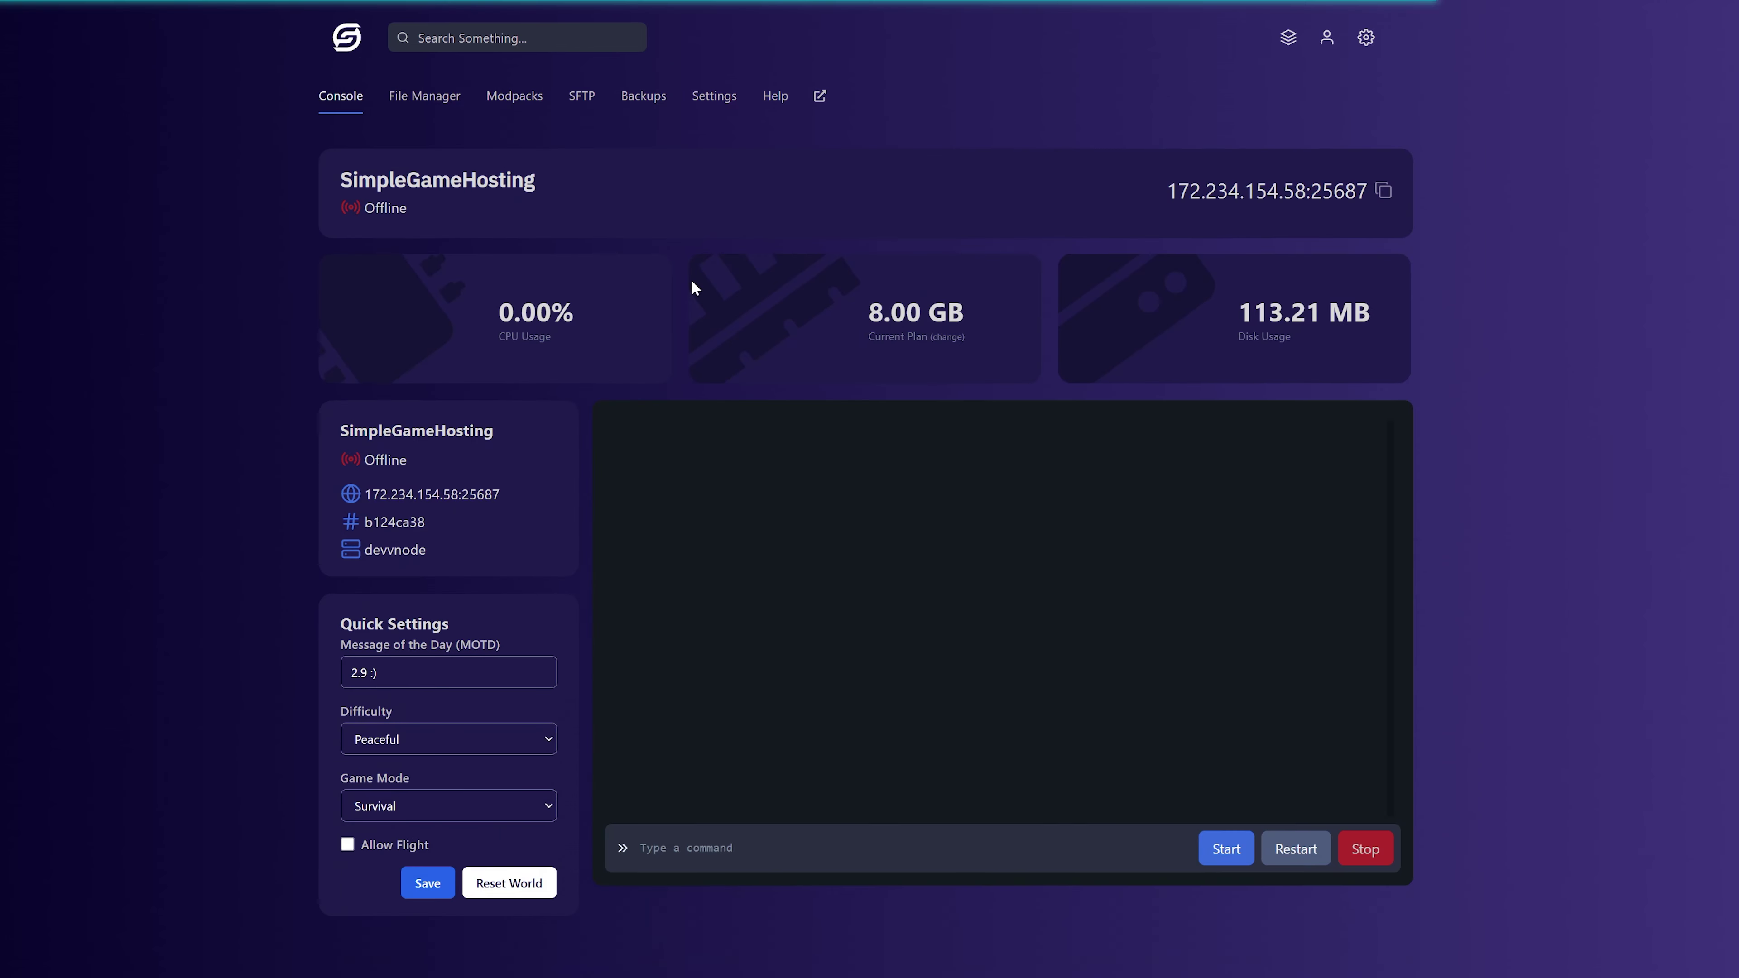
click(1223, 852)
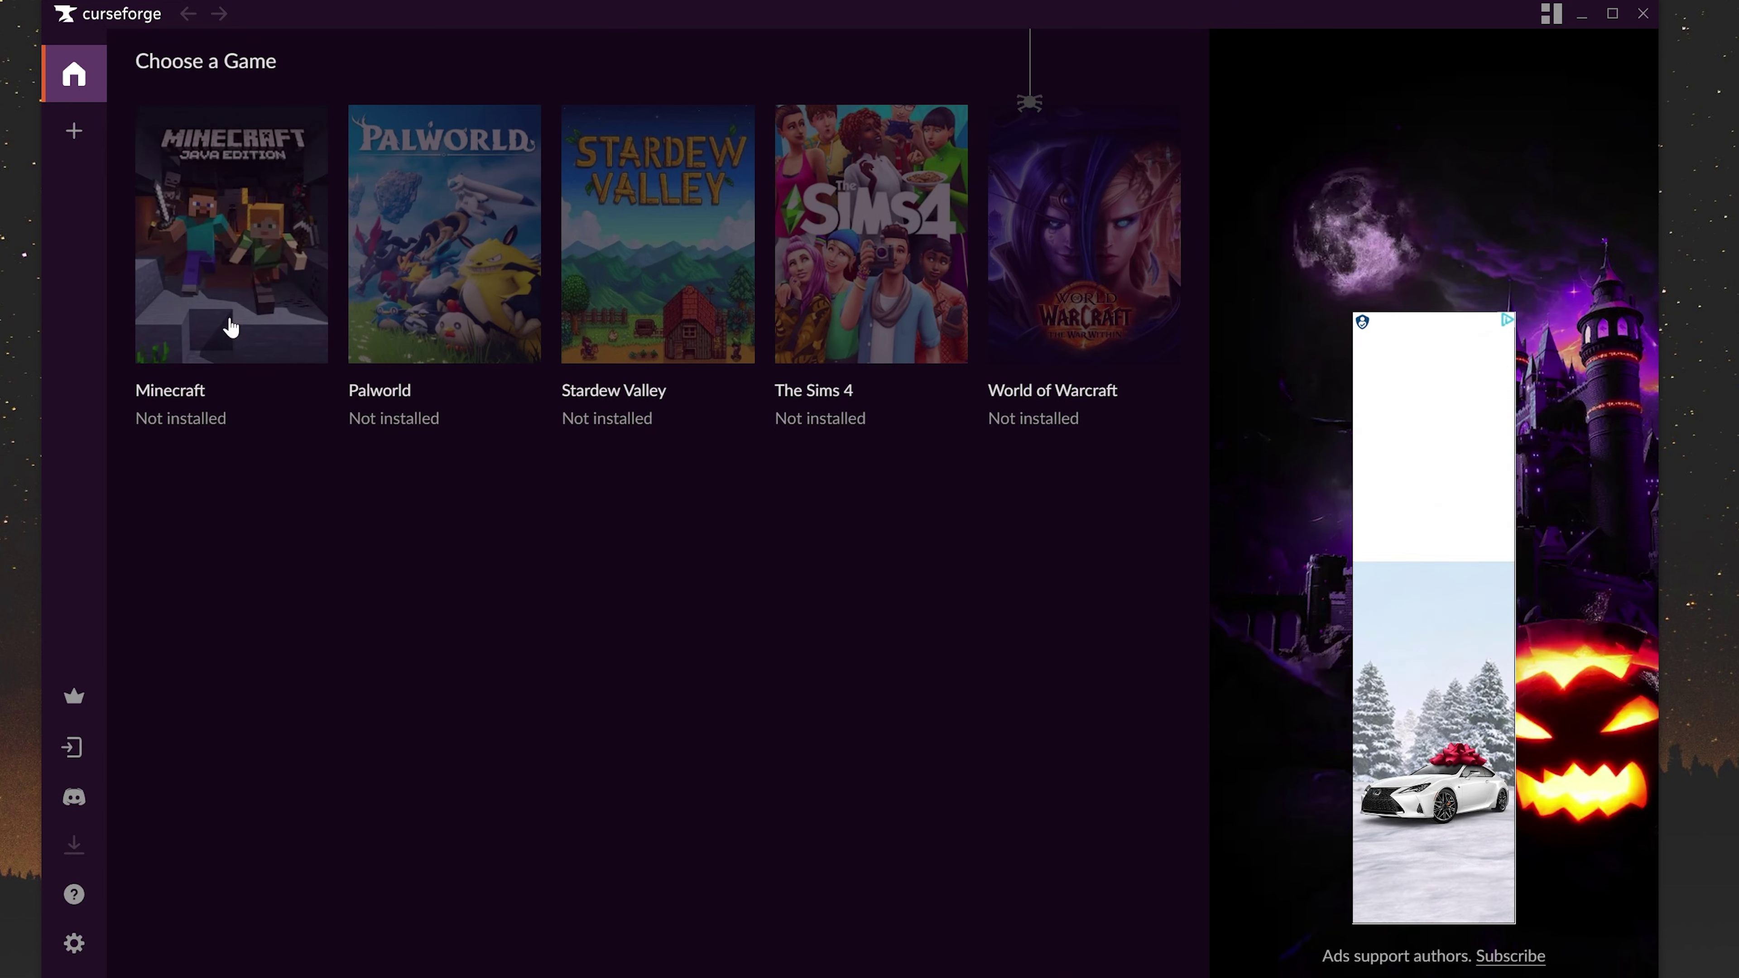
Step: Switch to CurseForge and set up Minecraft with the Standard (Recommended) modding folder
click(241, 226)
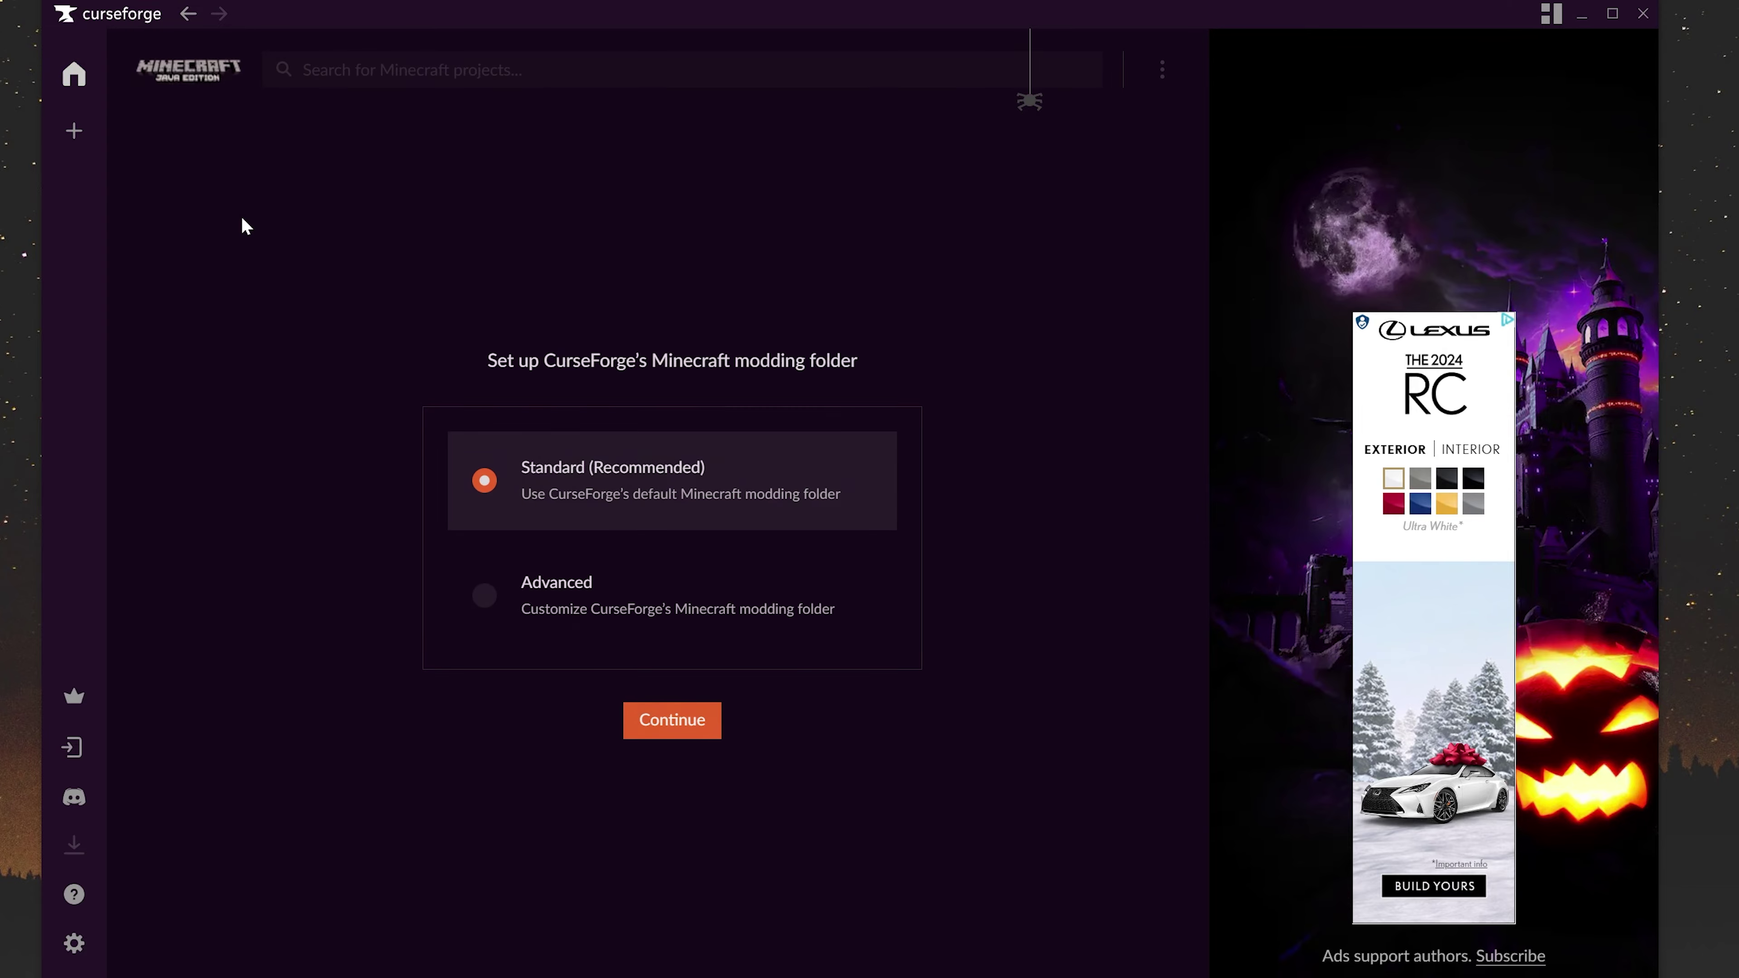
click(668, 723)
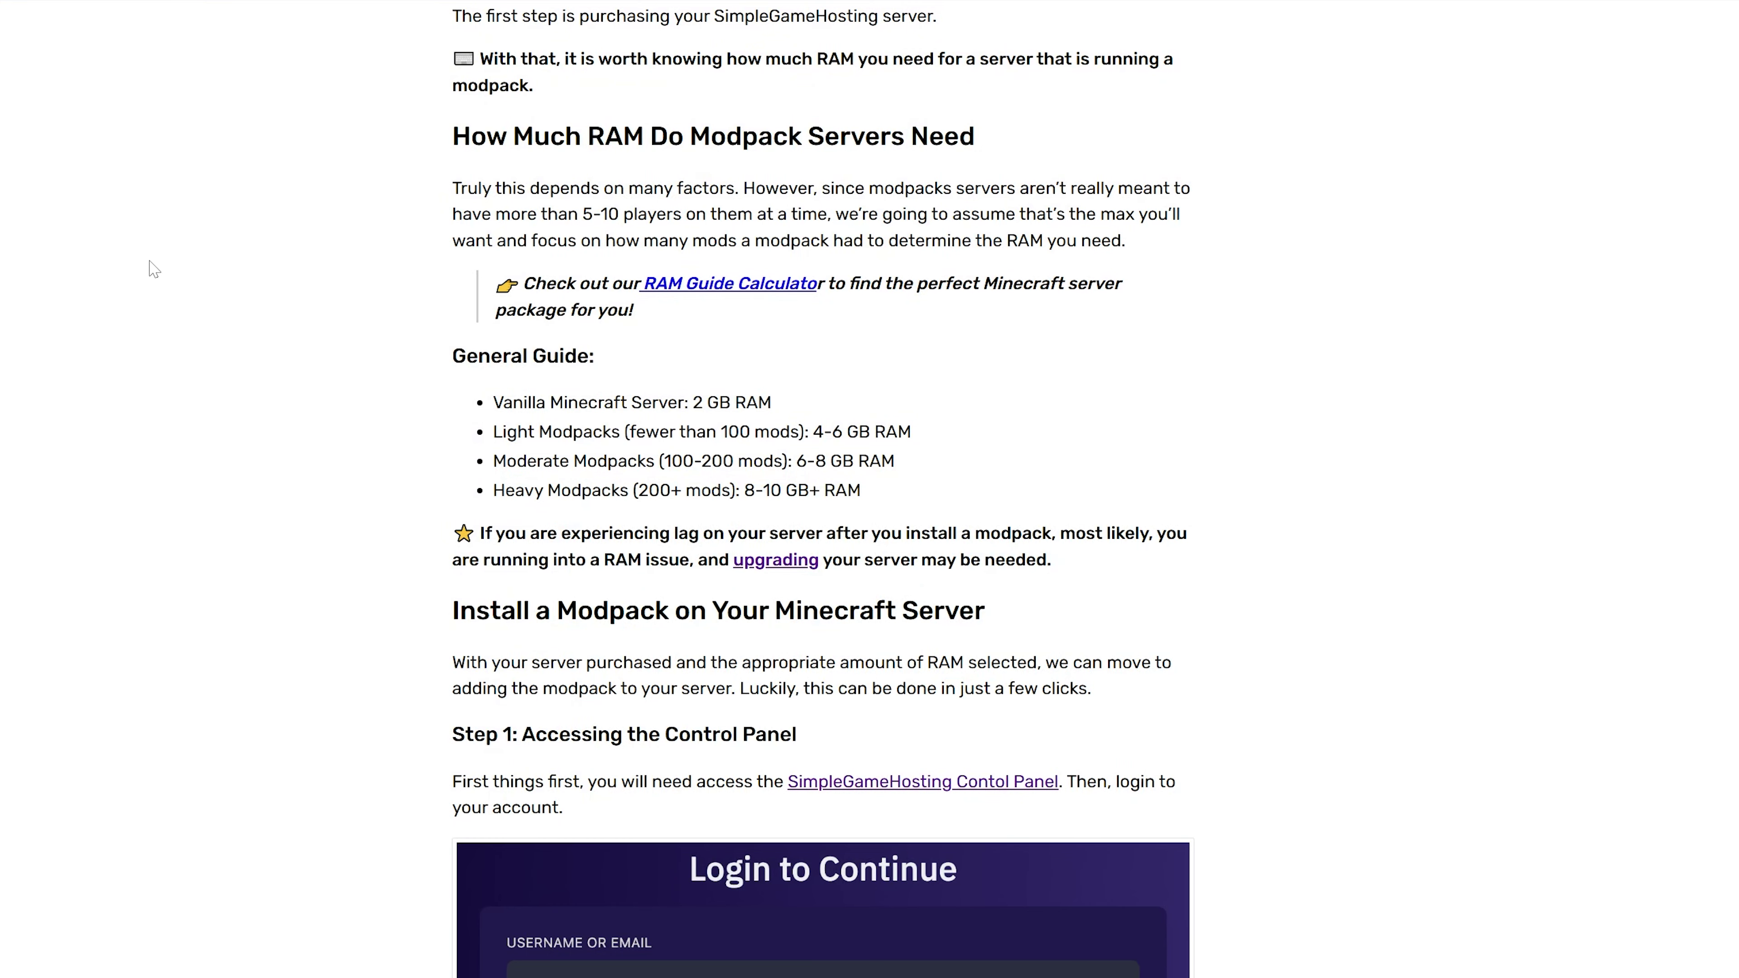
scroll(154, 269, up, 4)
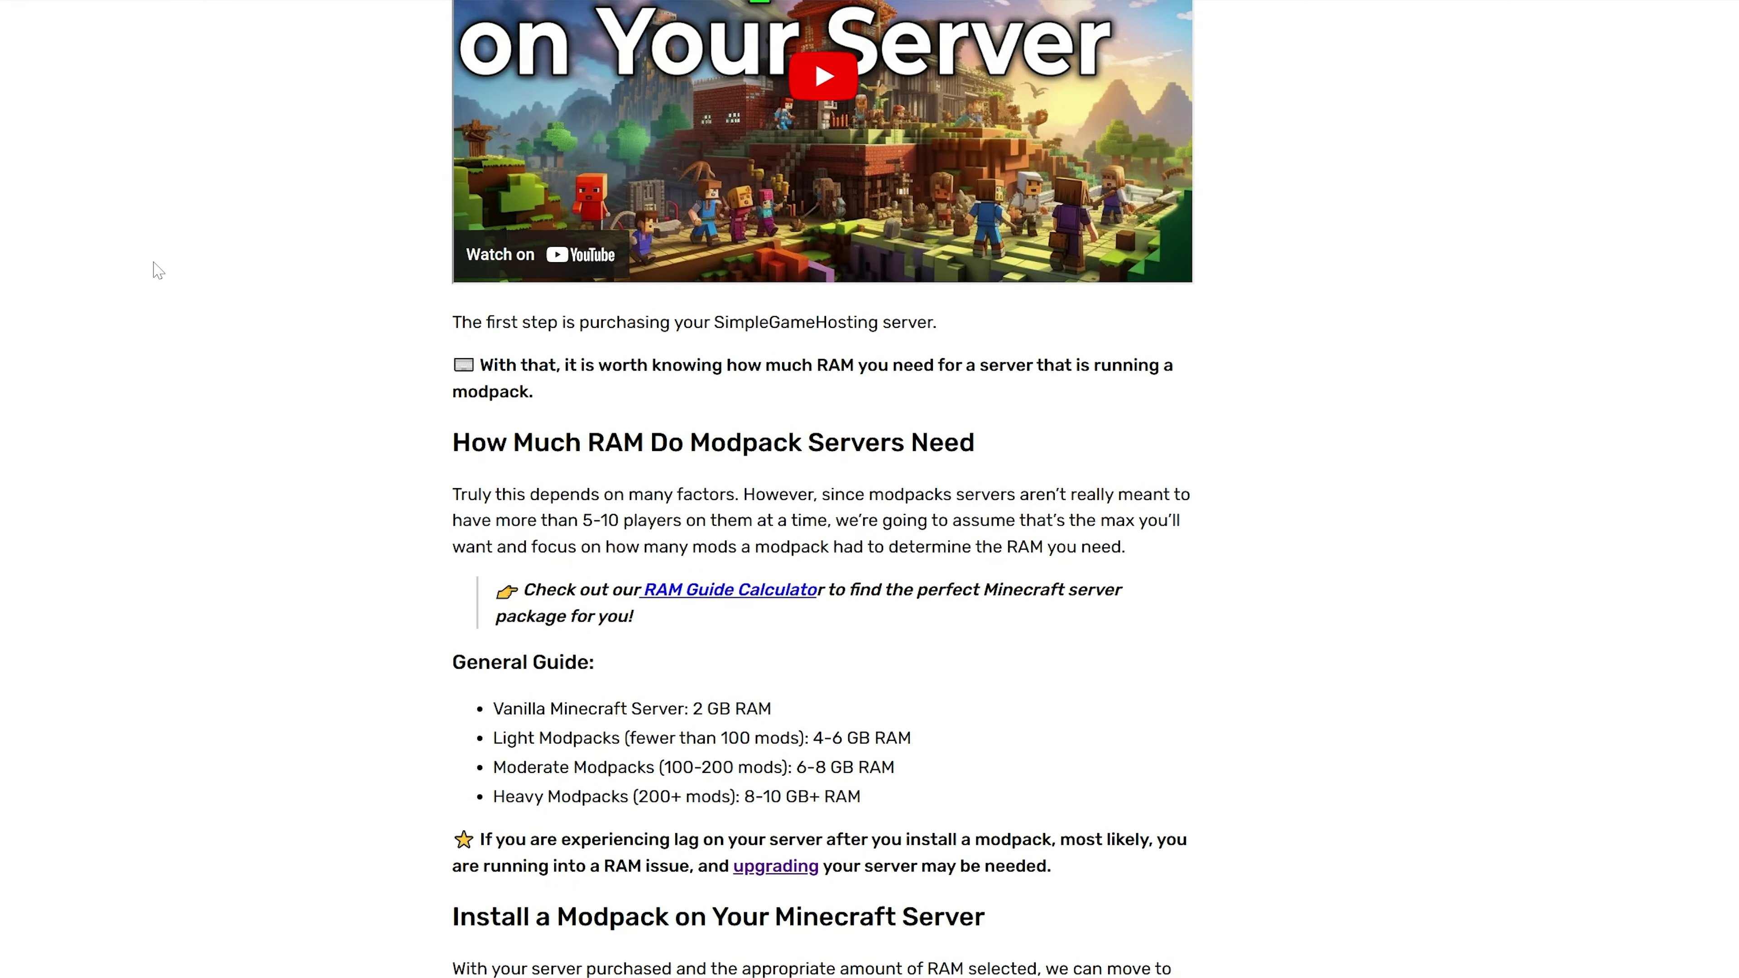
scroll(222, 182, up, 8)
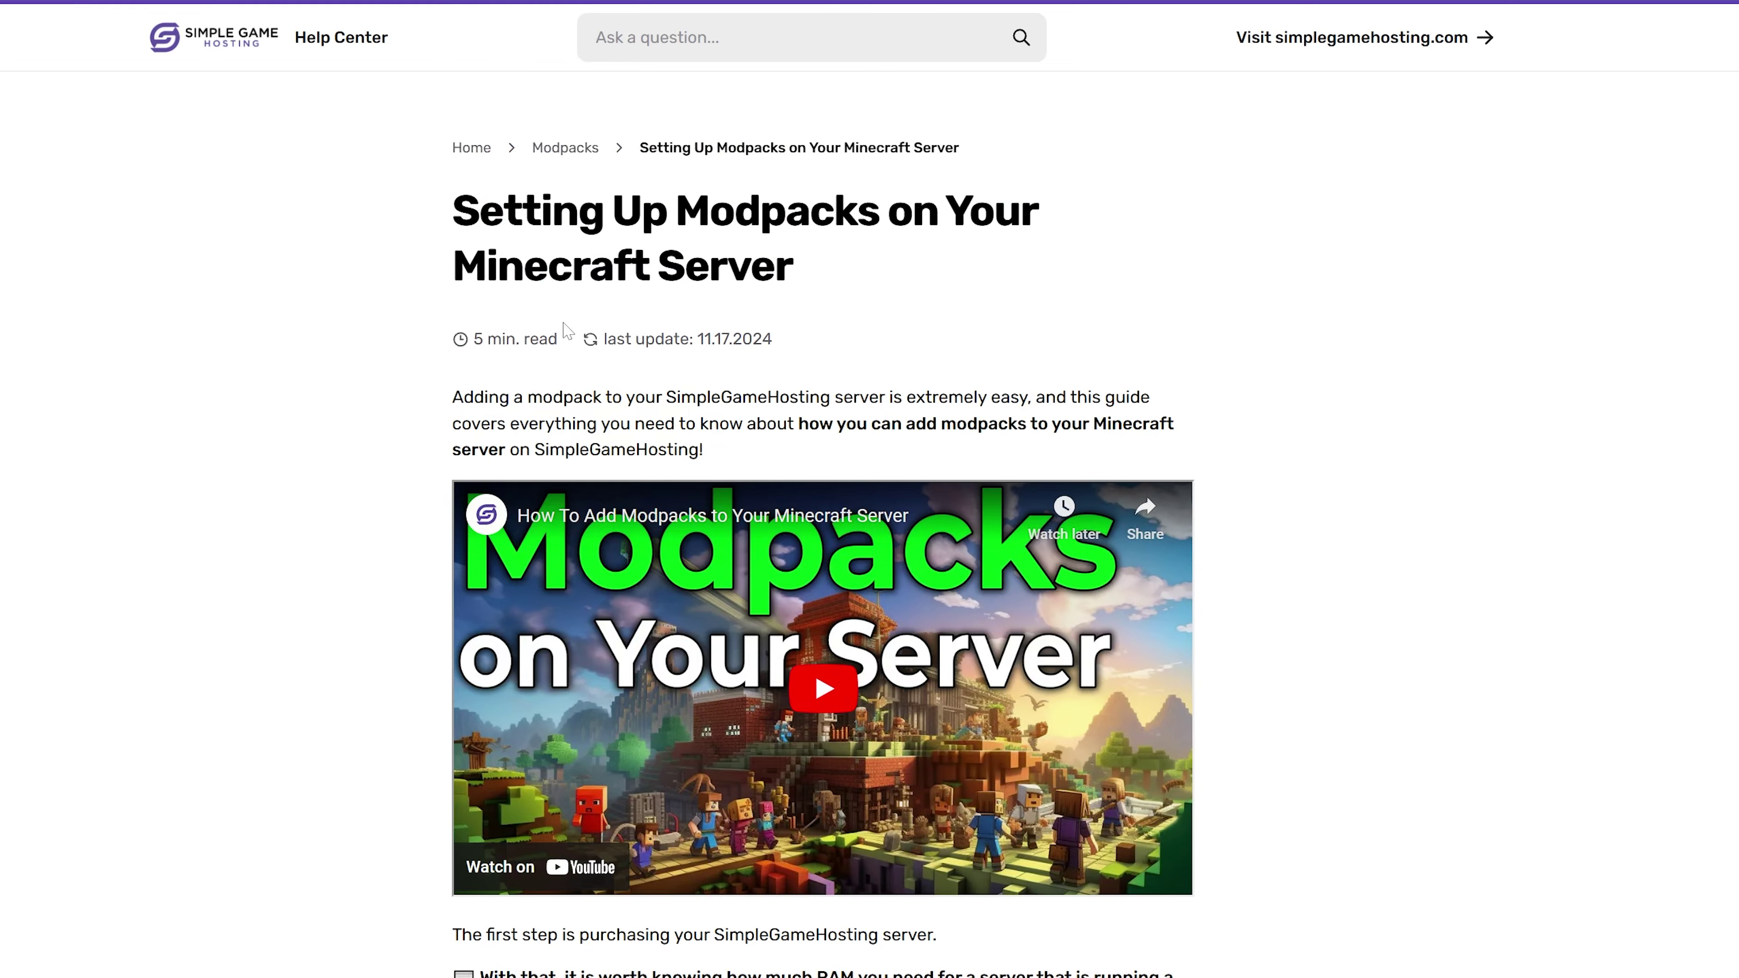
scroll(789, 763, down, 20)
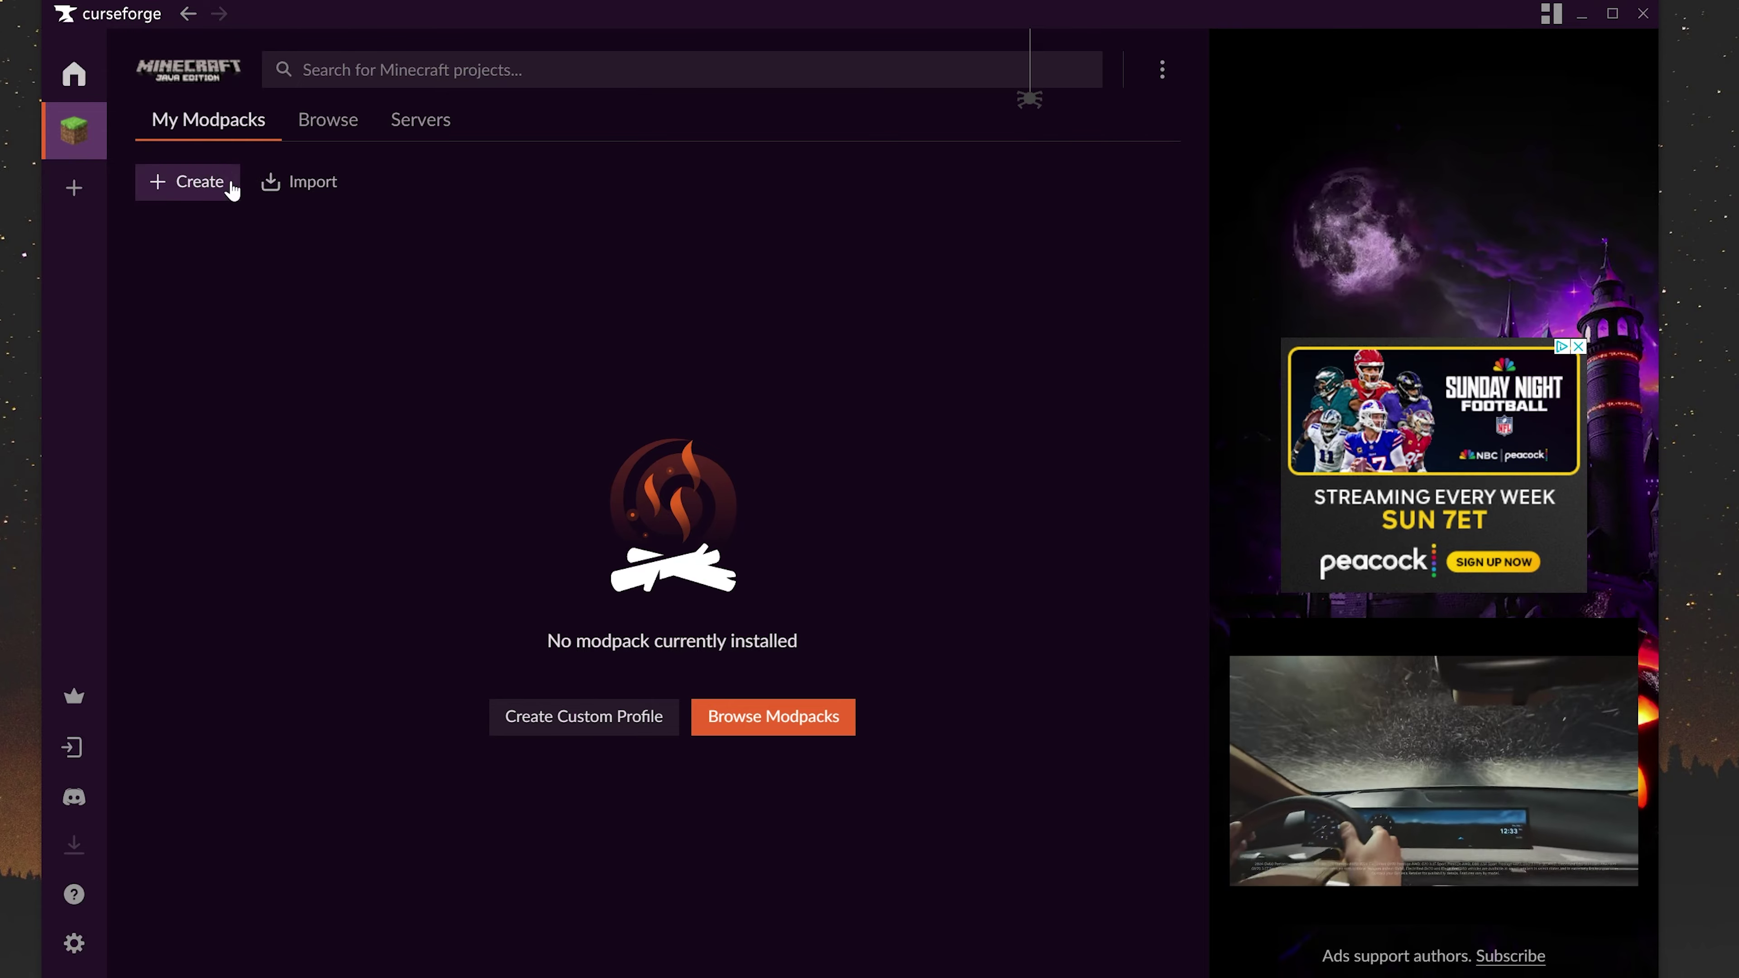
Step: Search the Minecraft projects in CurseForge for "rlcraft" and install the RLCraft modpack by Shivaxi
click(315, 69)
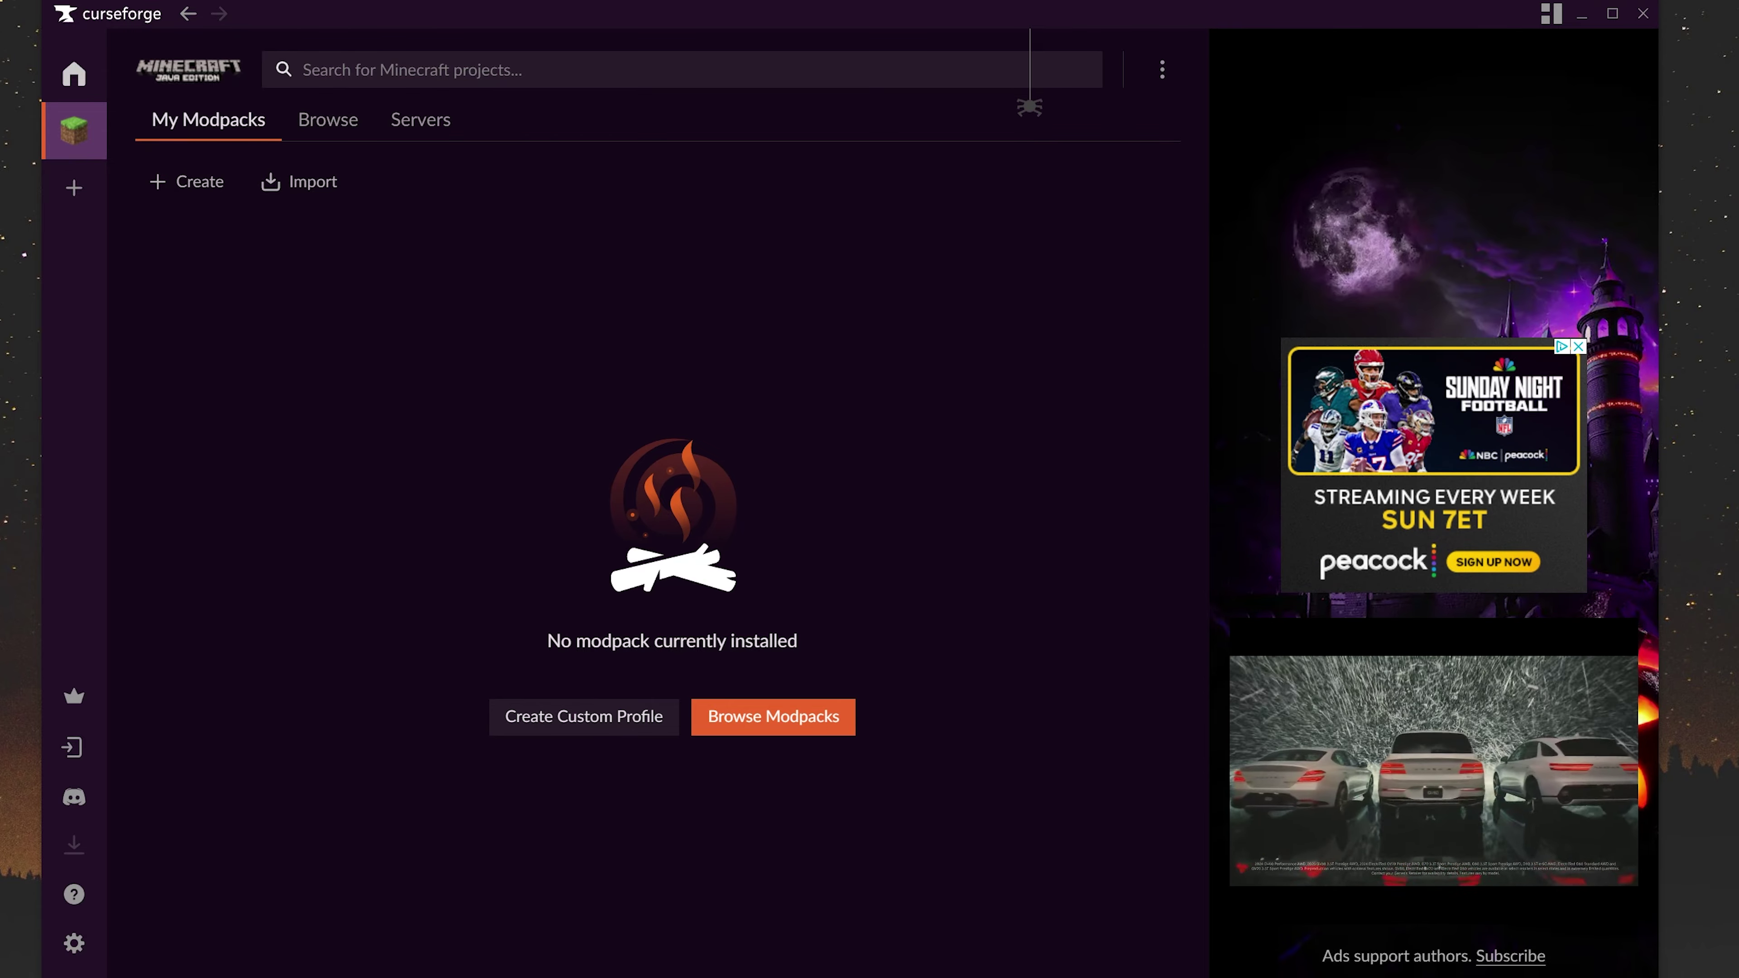
text(rlcraft)
key(Return)
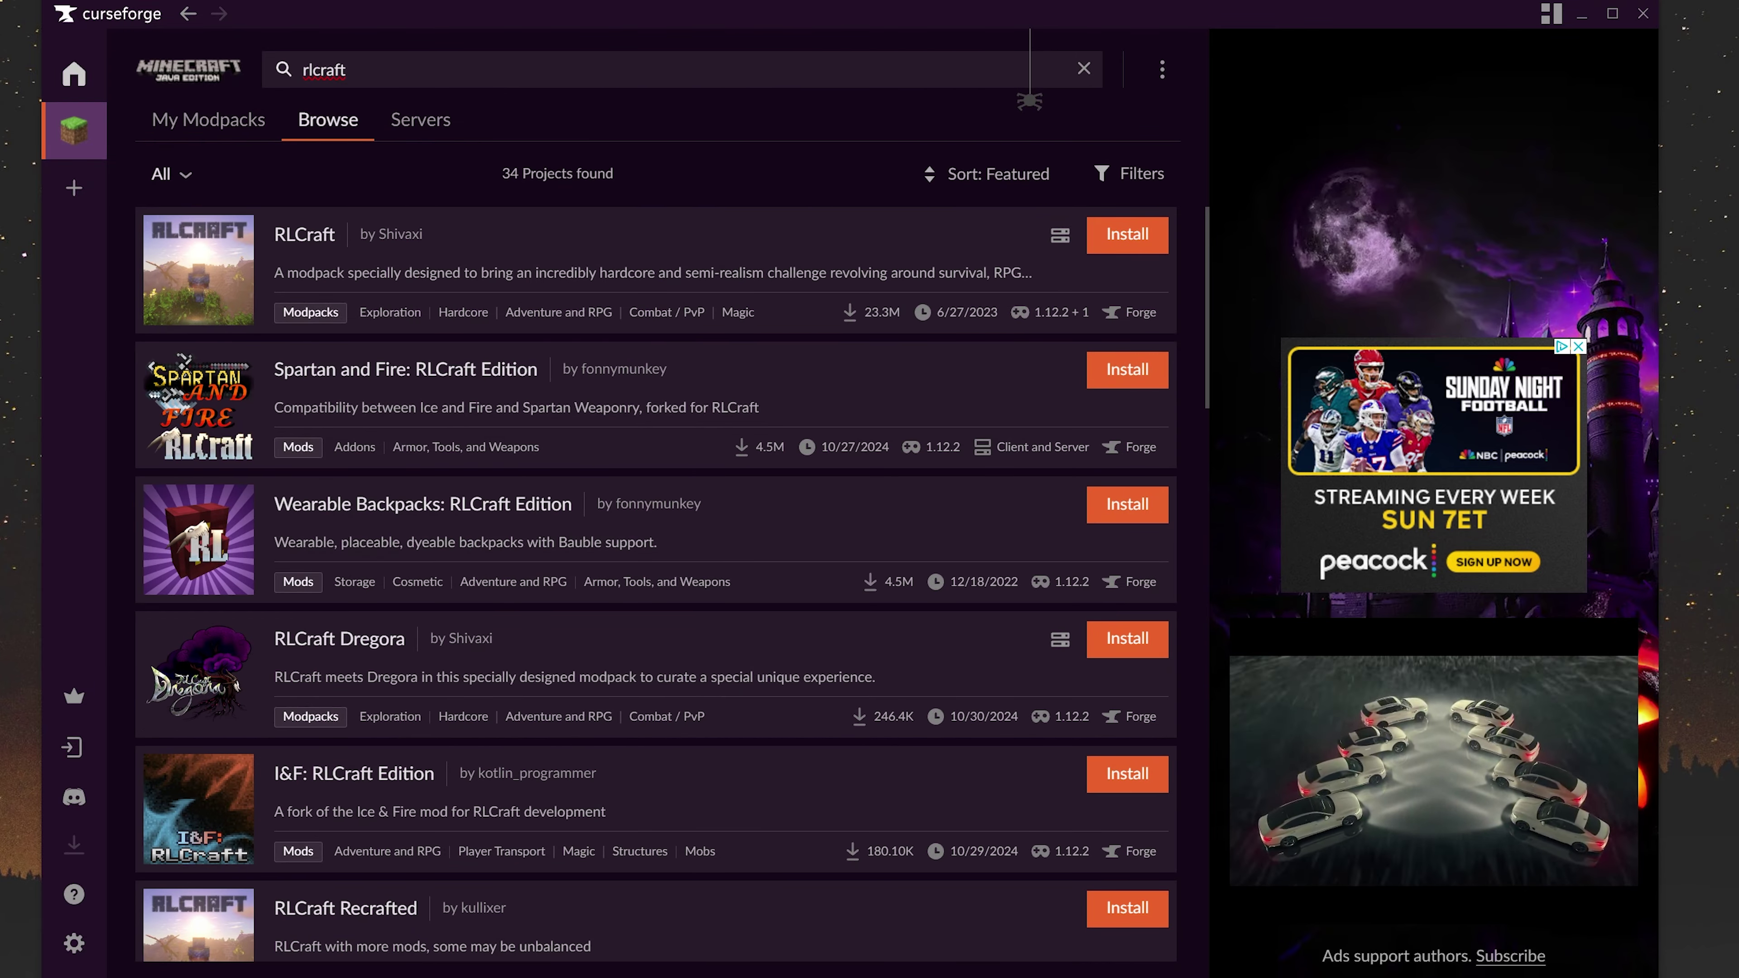
click(1100, 234)
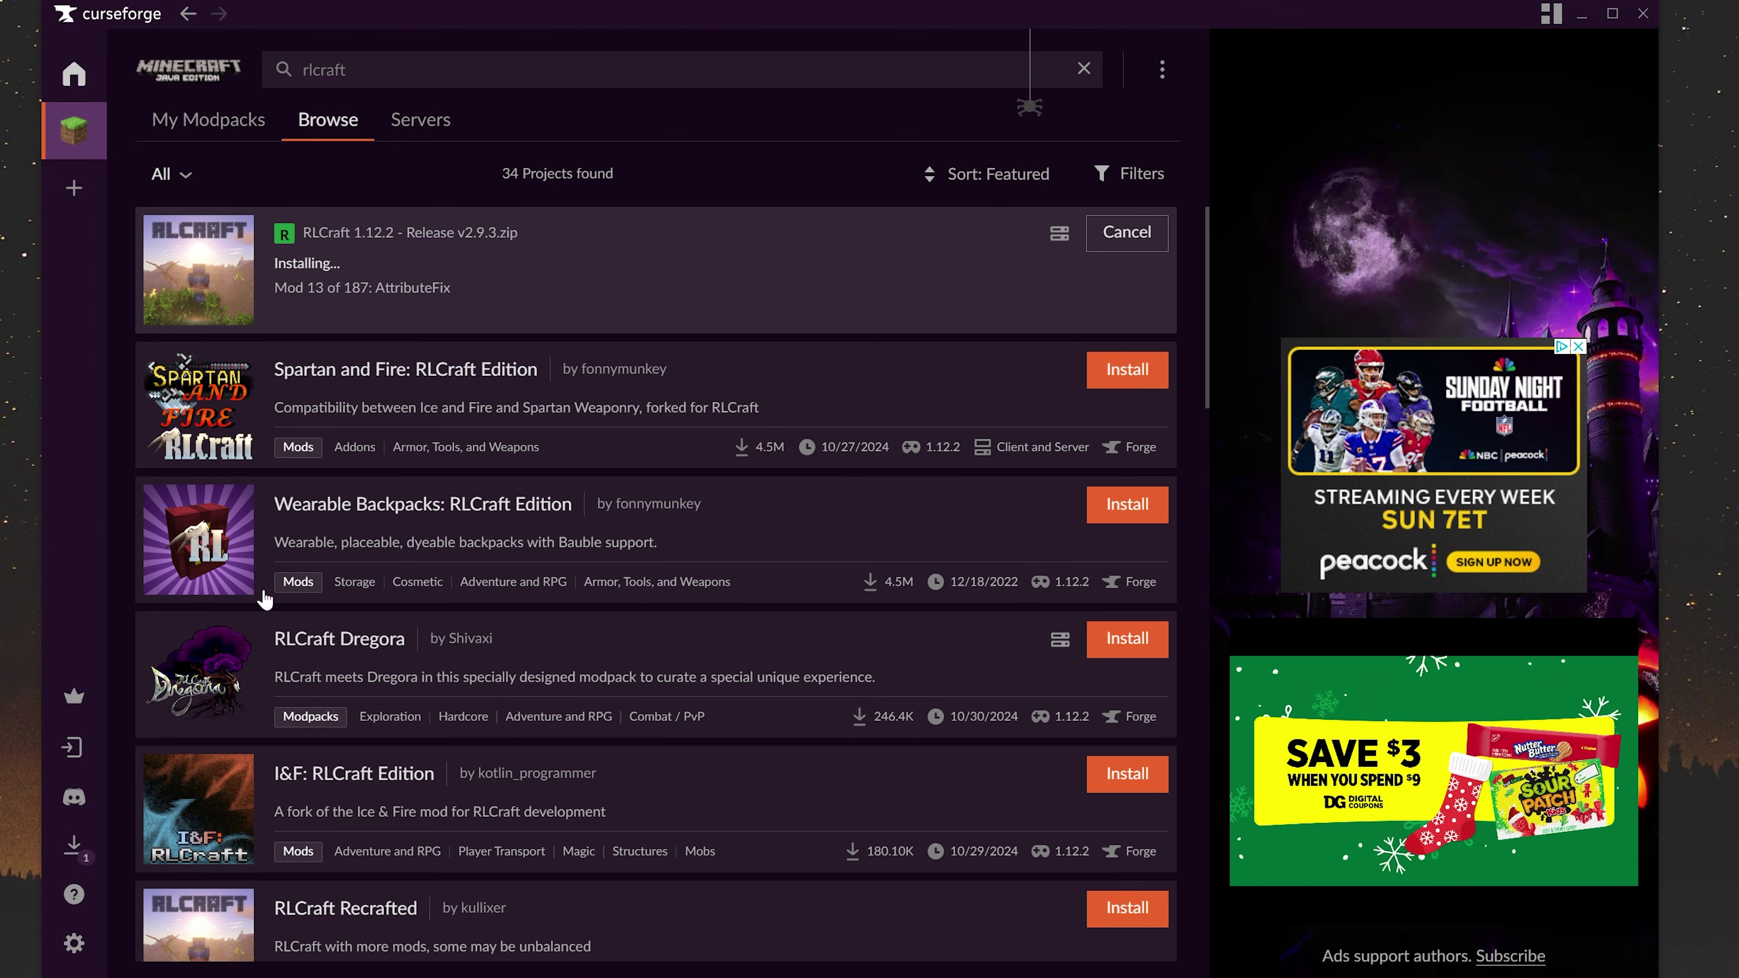
Step: Set the default memory allocated to Minecraft profiles to 10208 MB in the CurseForge settings
click(71, 946)
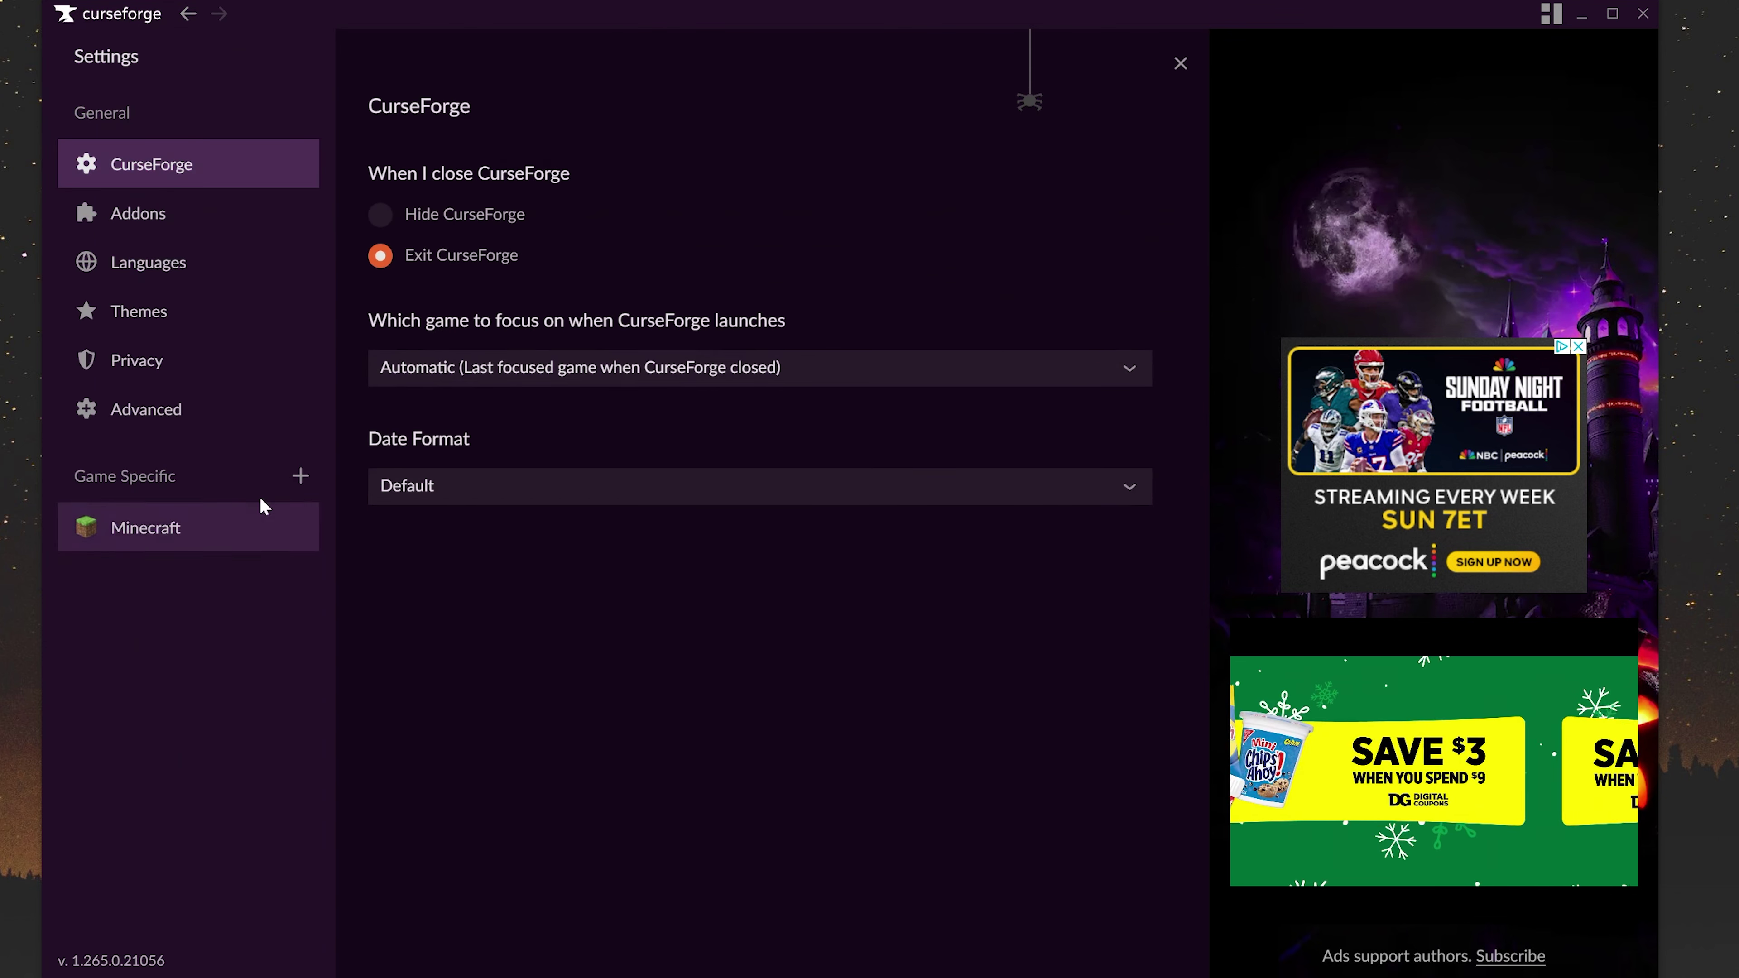
click(210, 528)
scroll(1156, 425, down, 10)
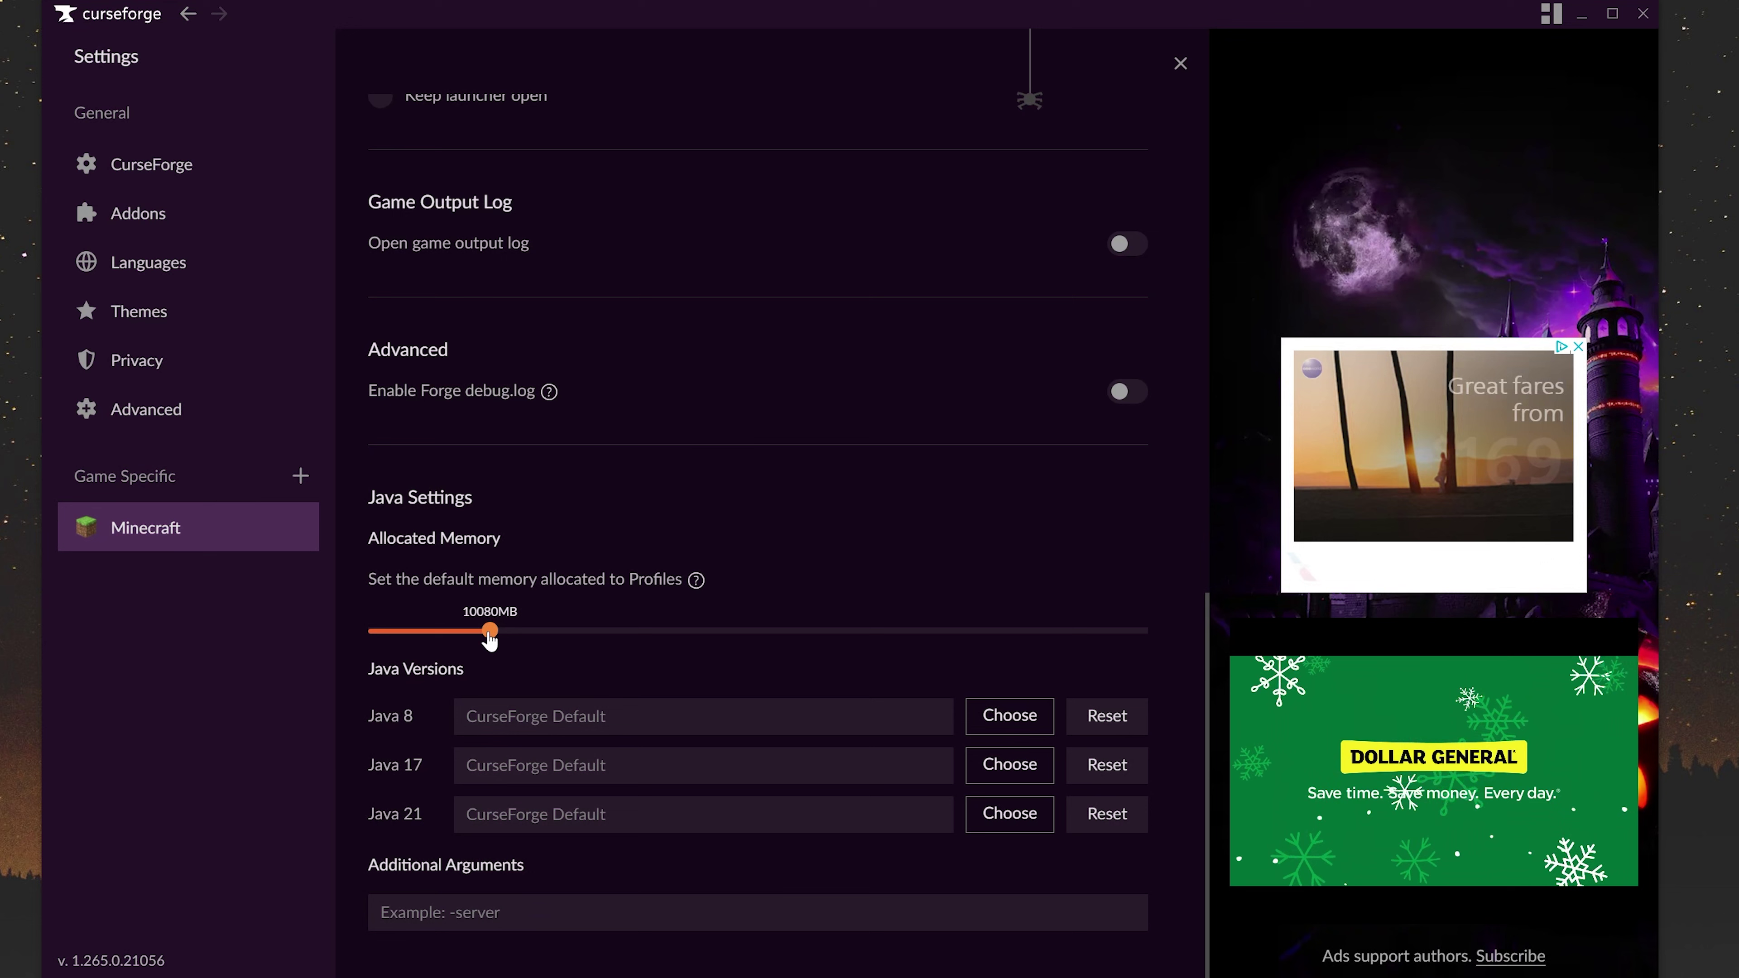
mouse_move(489, 637)
mouse_down()
mouse_move(426, 653)
mouse_move(493, 659)
mouse_up()
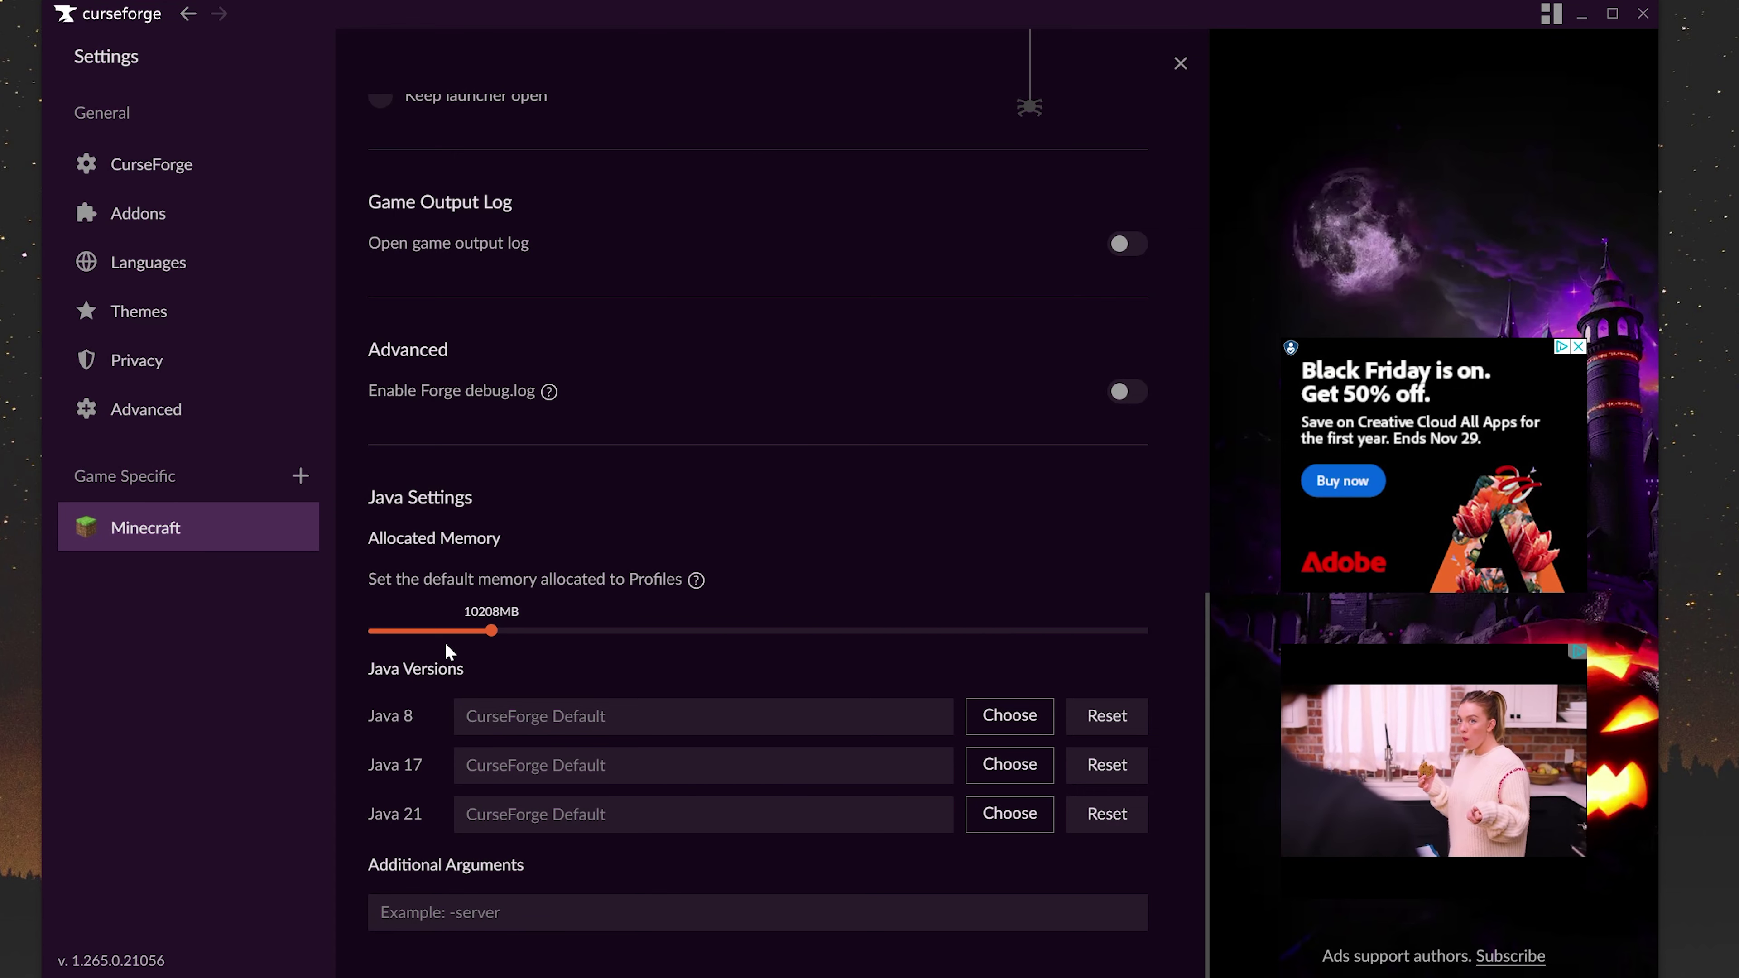
Step: Leave the settings and open the list of installed Minecraft modpacks
click(188, 15)
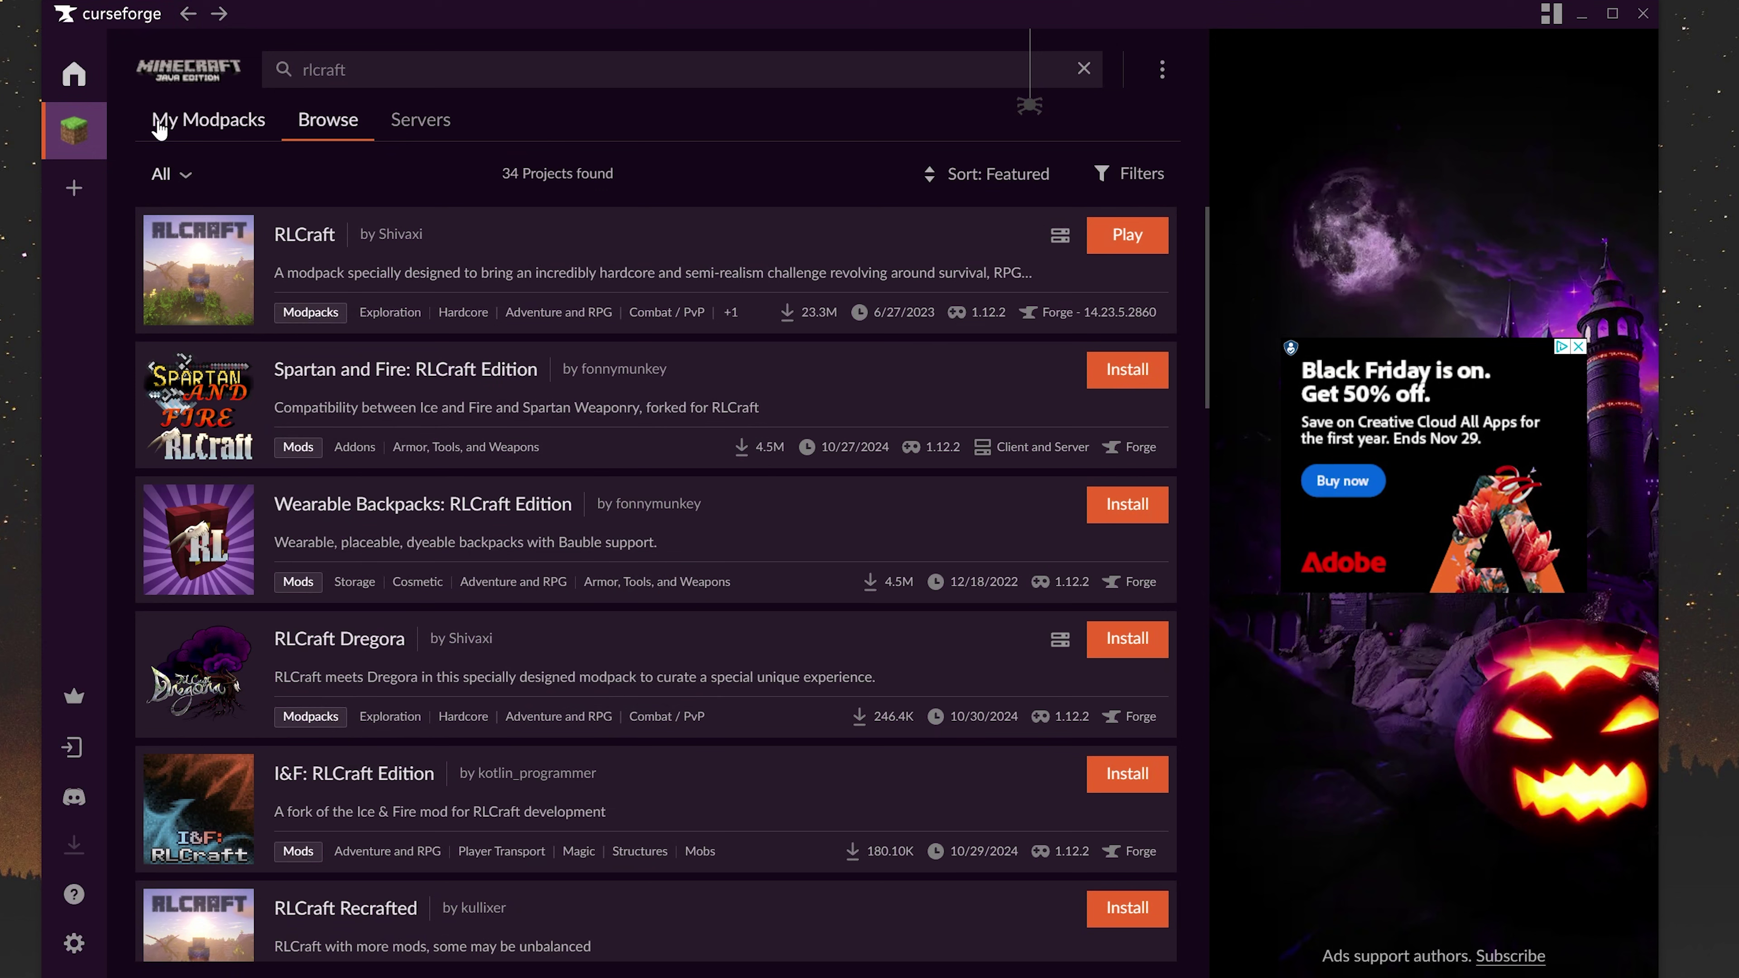
click(159, 127)
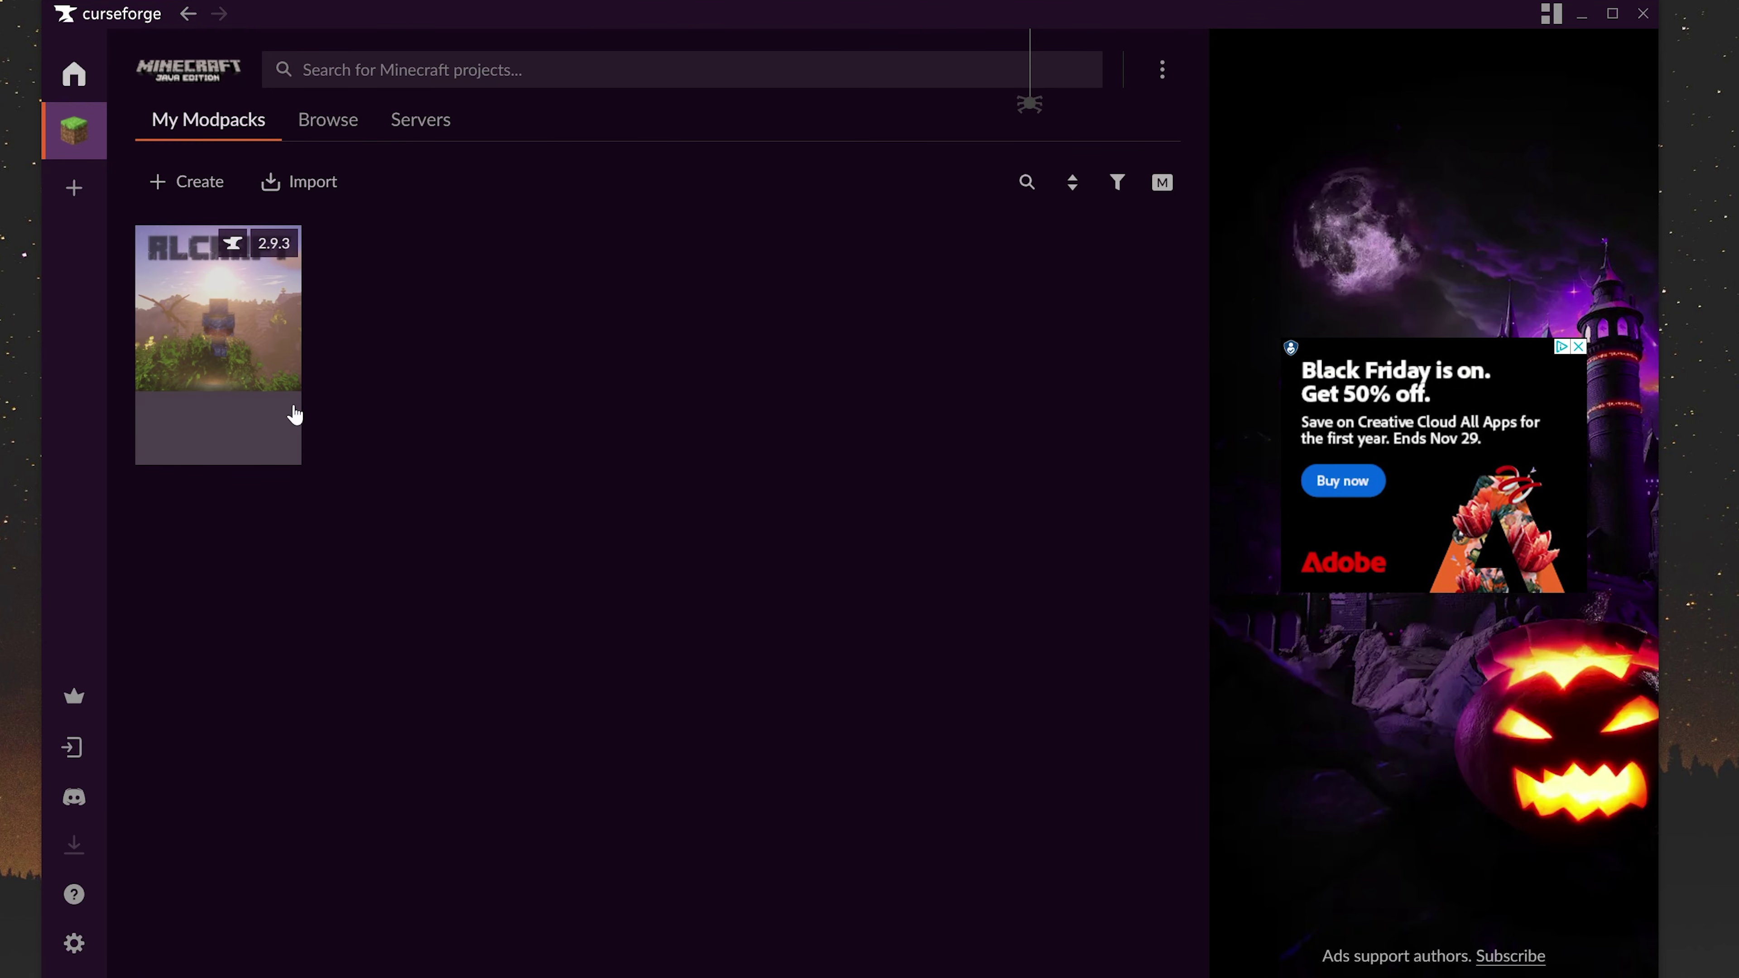
Step: Launch the installed RLCraft modpack from CurseForge and start its forge-14.23.5.2860 profile for Java Edition in the Minecraft Launcher
click(274, 437)
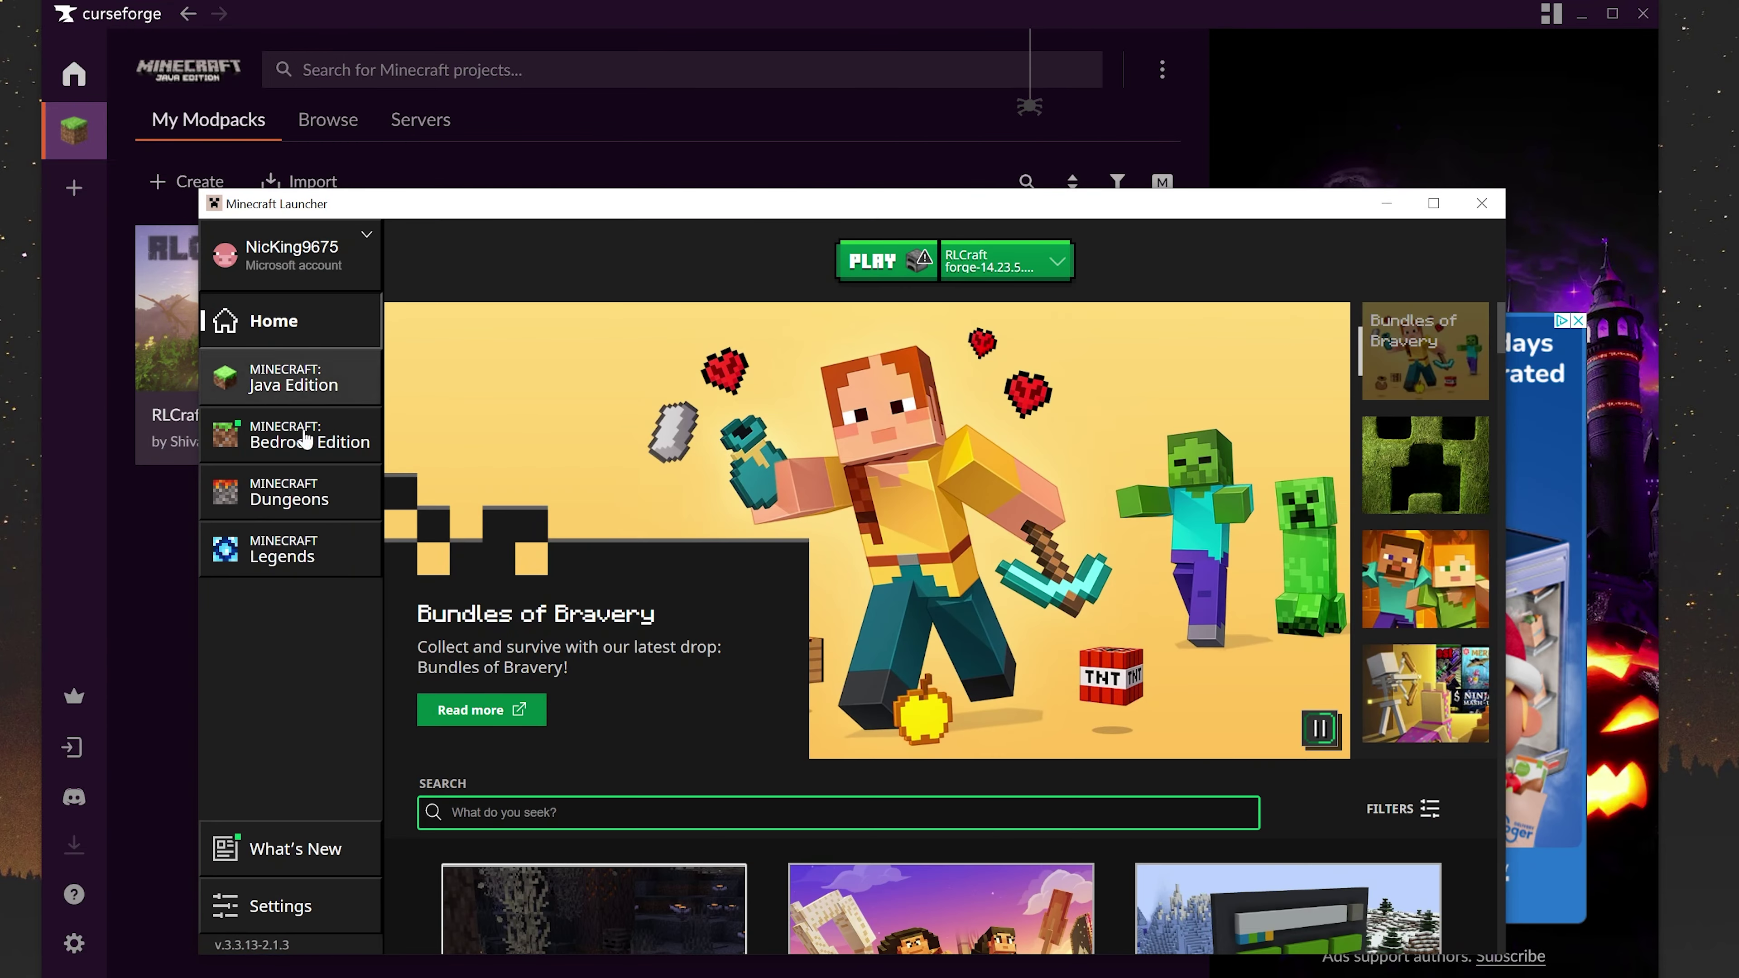
click(342, 387)
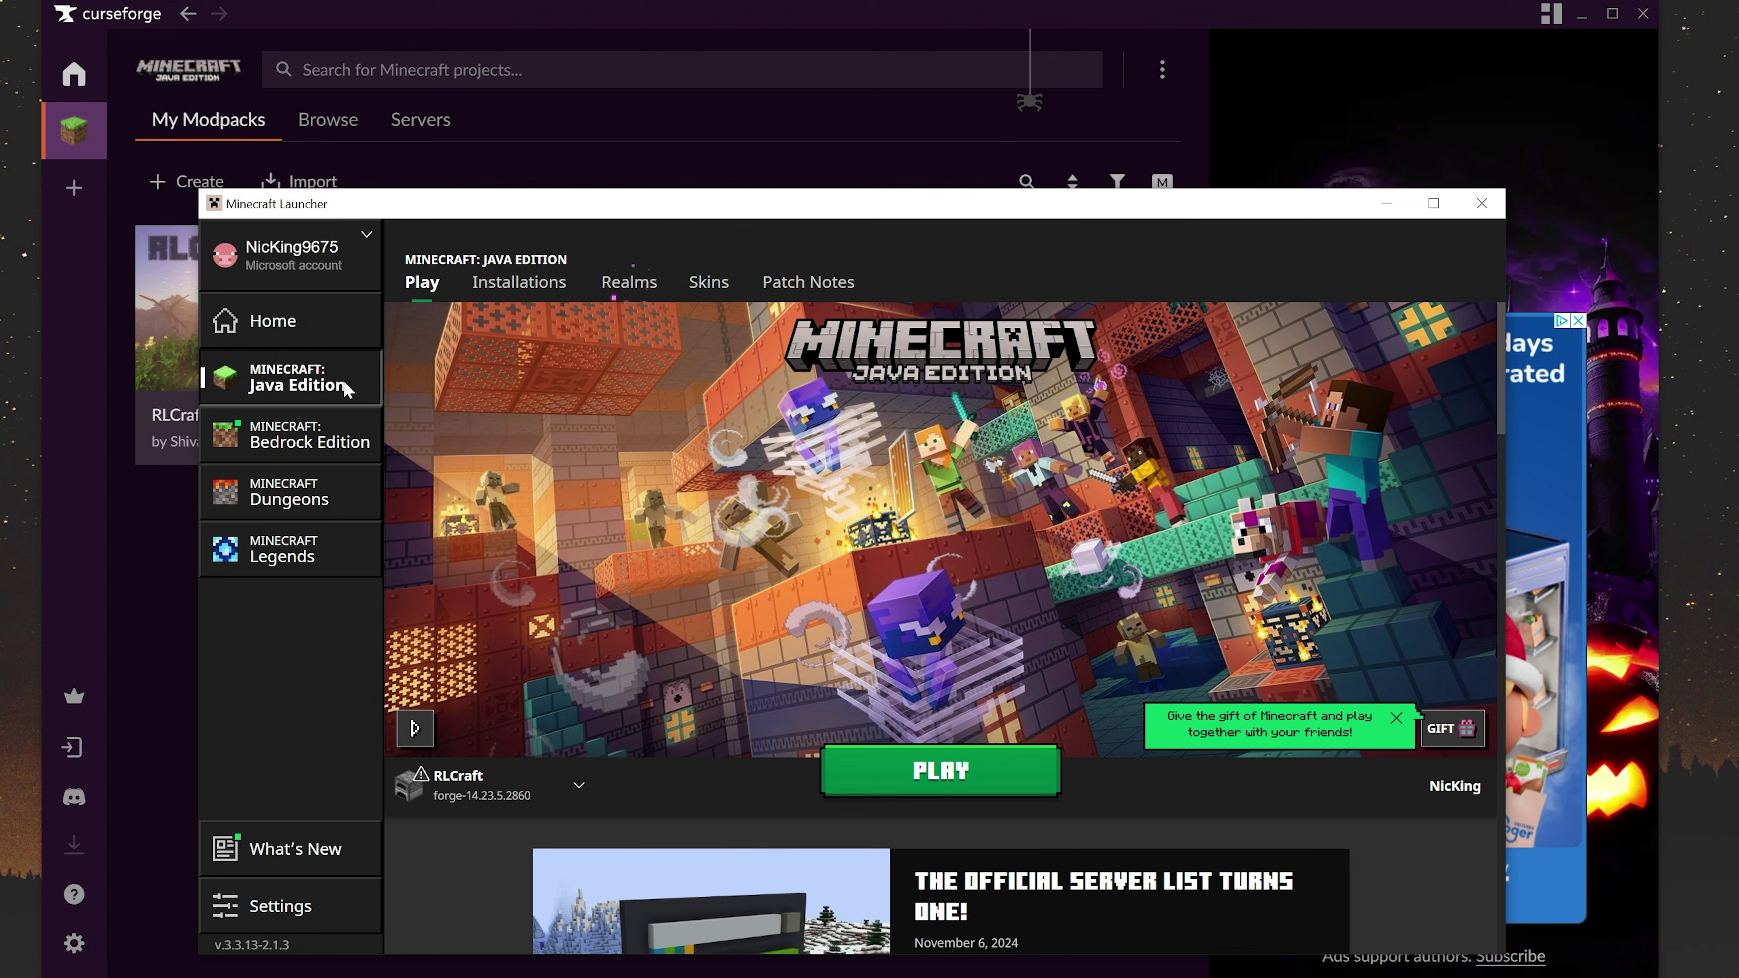
mouse_move(431, 798)
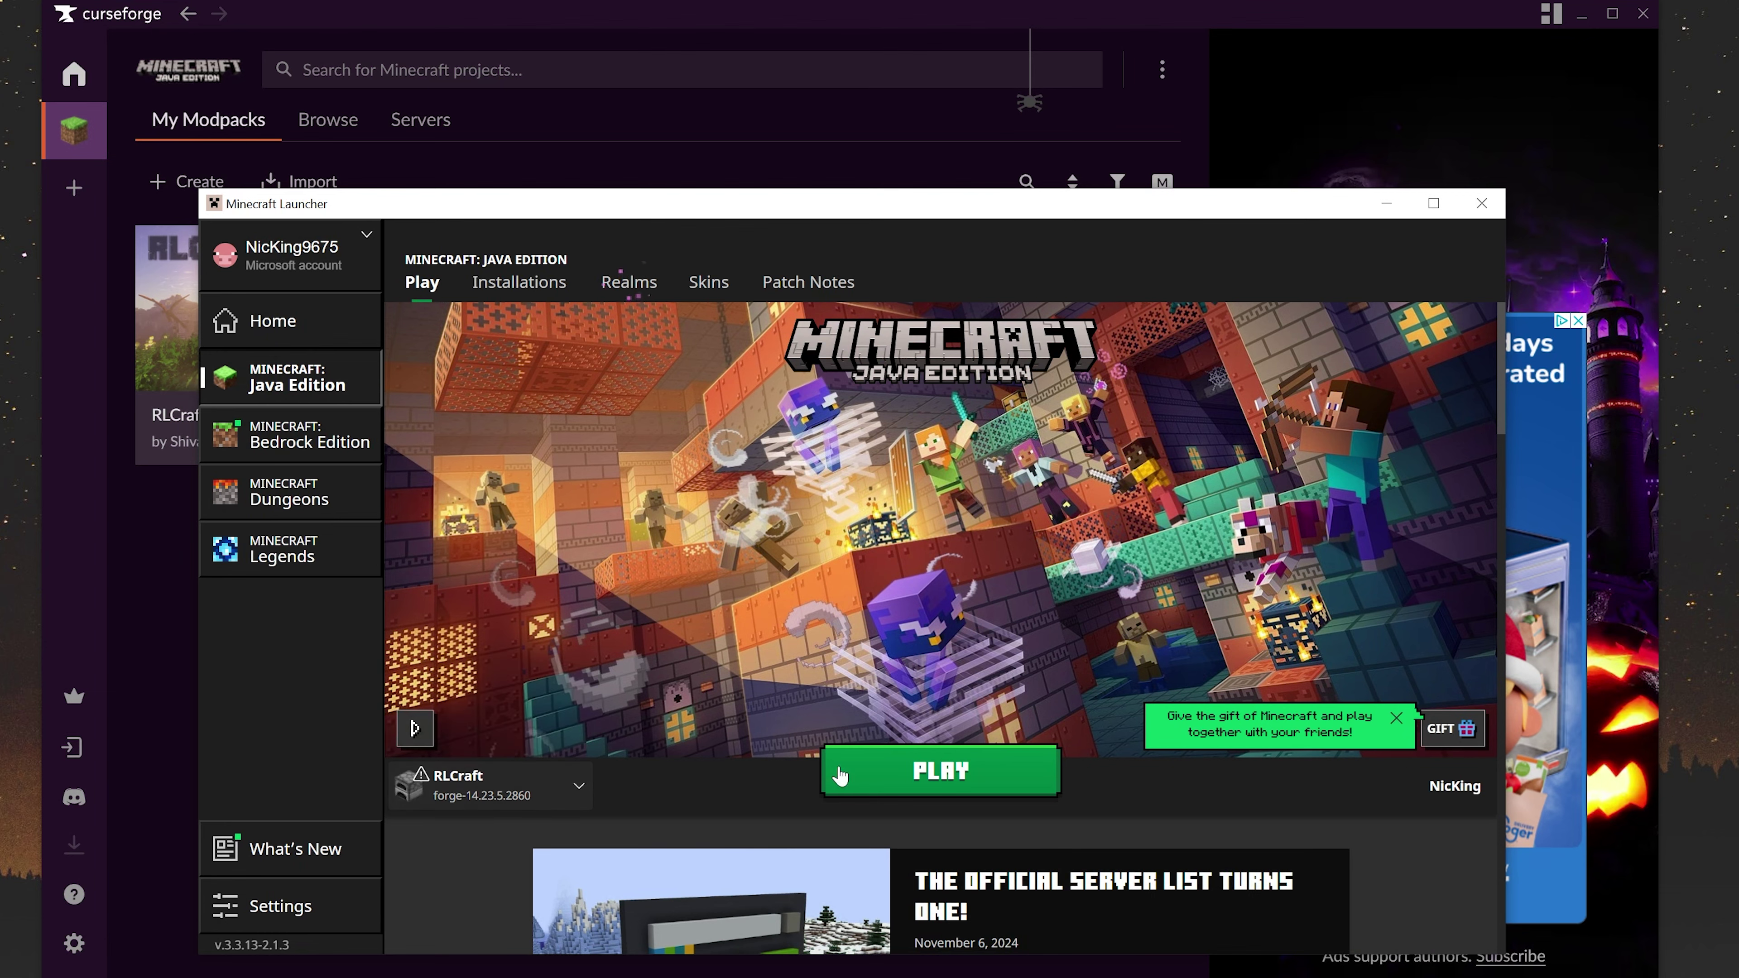
click(941, 771)
click(1075, 698)
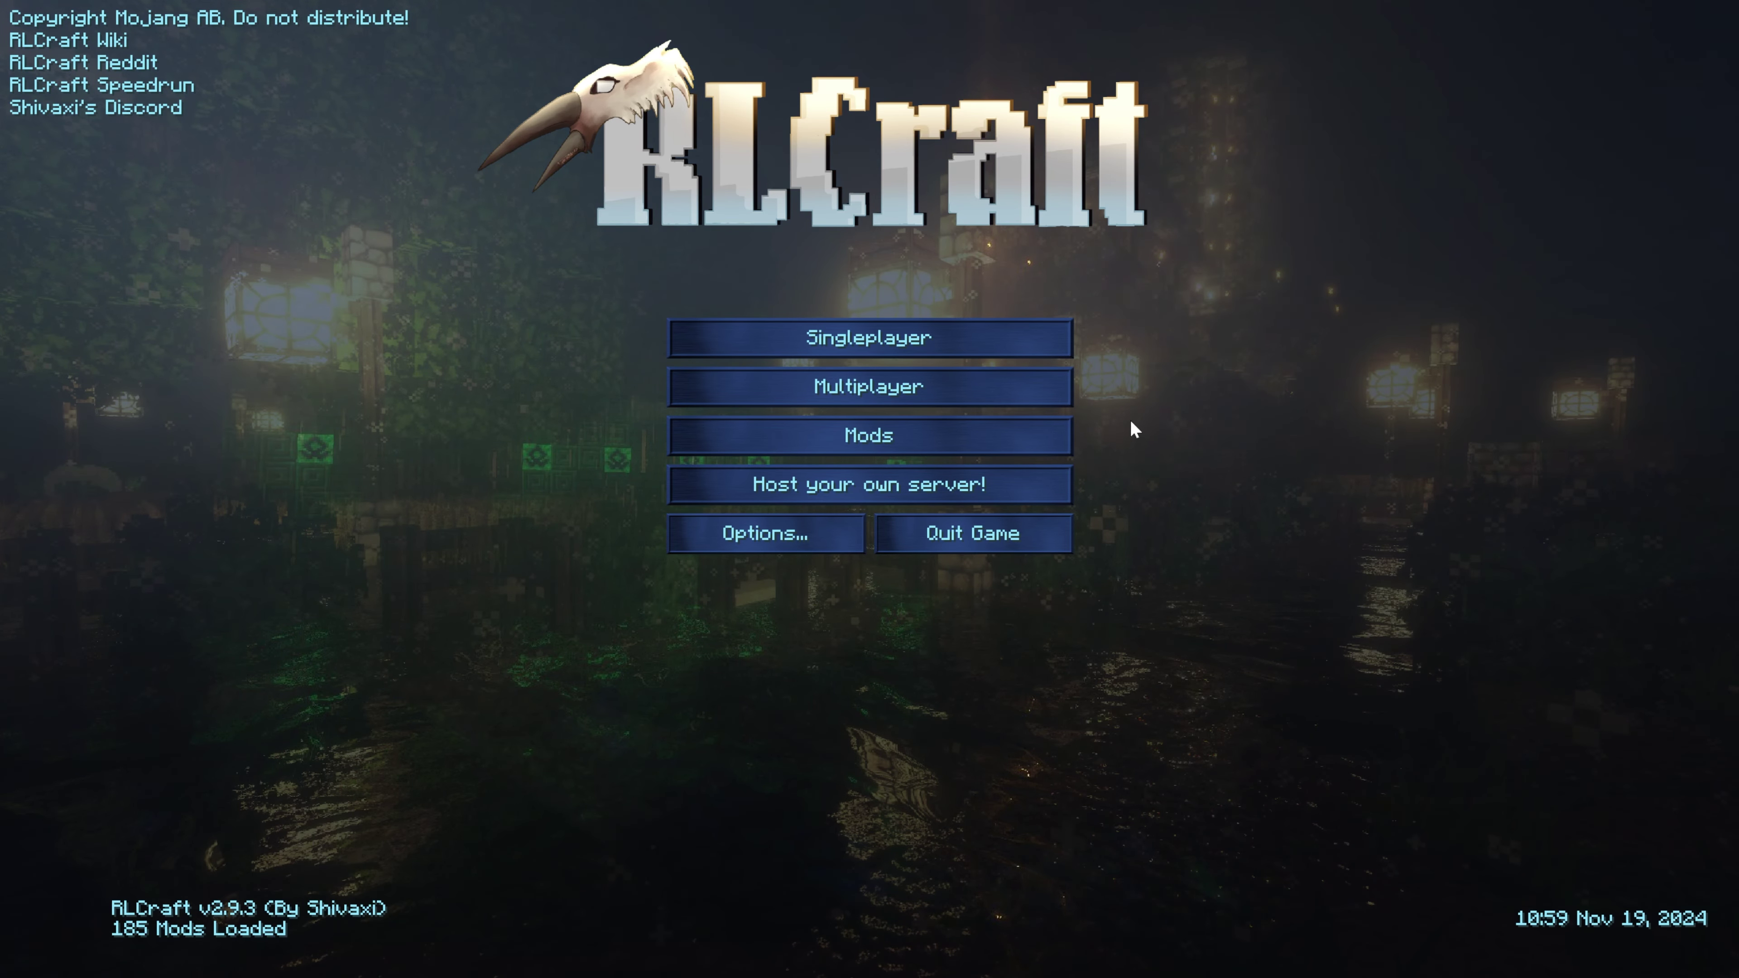
Step: Add a multiplayer server named SimpleGameHosting with the address 172.234.154.58:25687 and select it in the server list
click(939, 398)
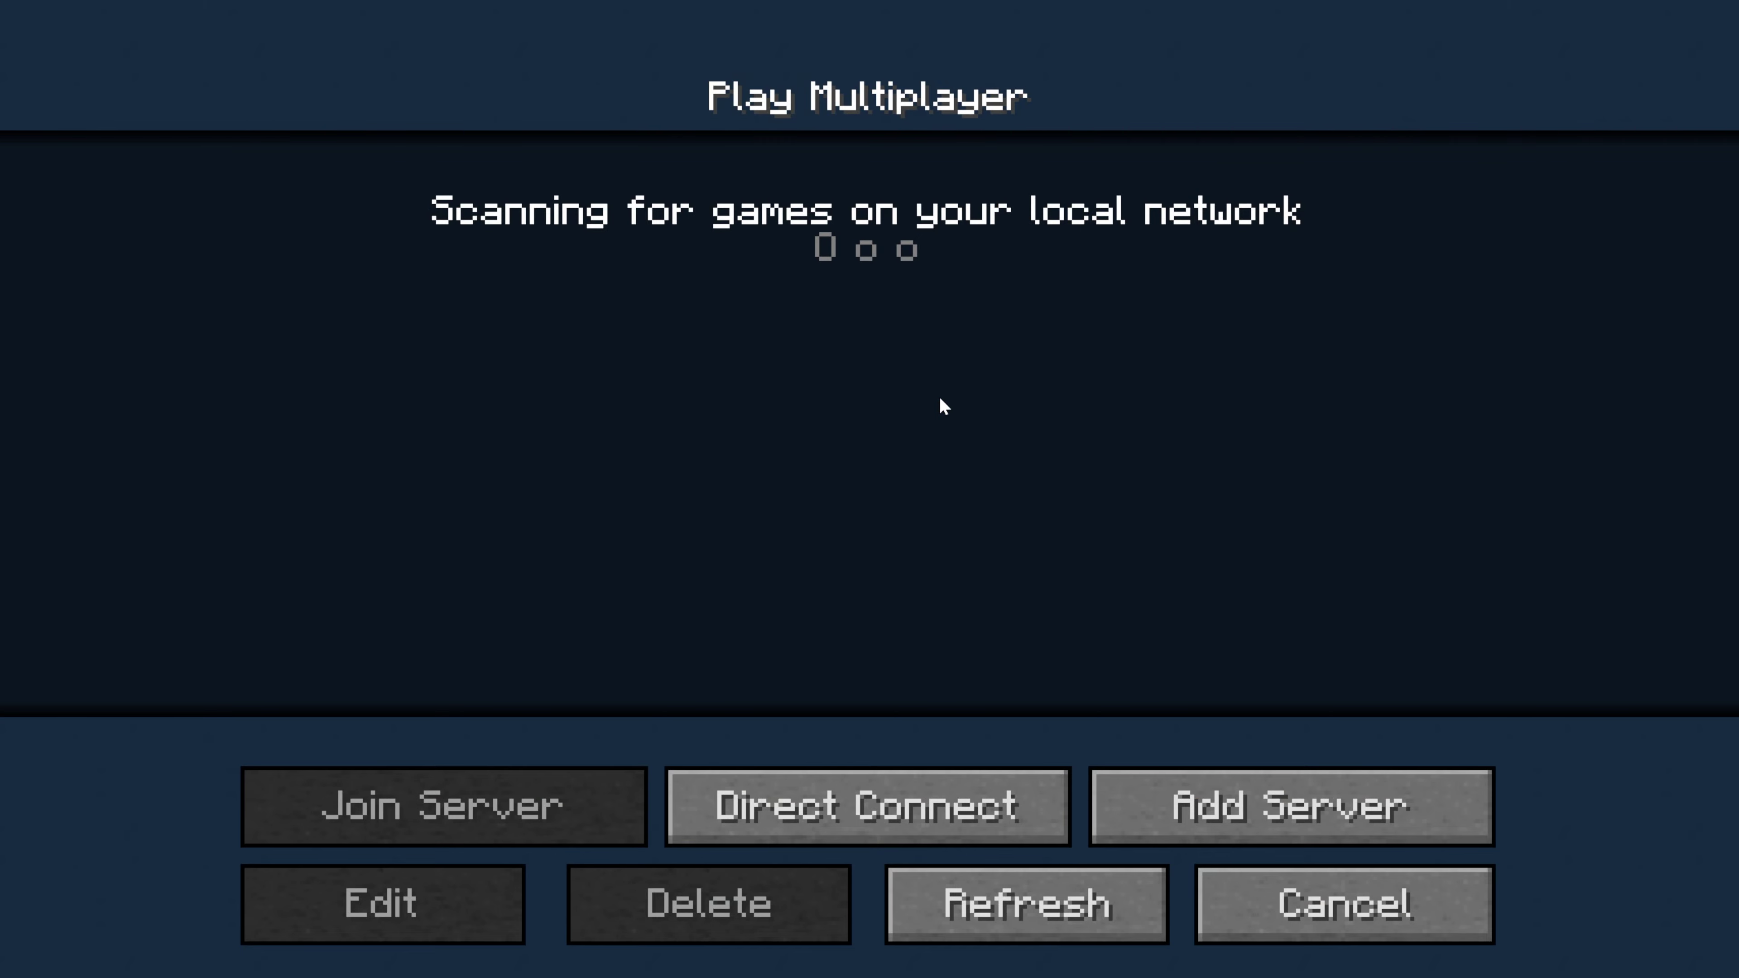
click(1245, 777)
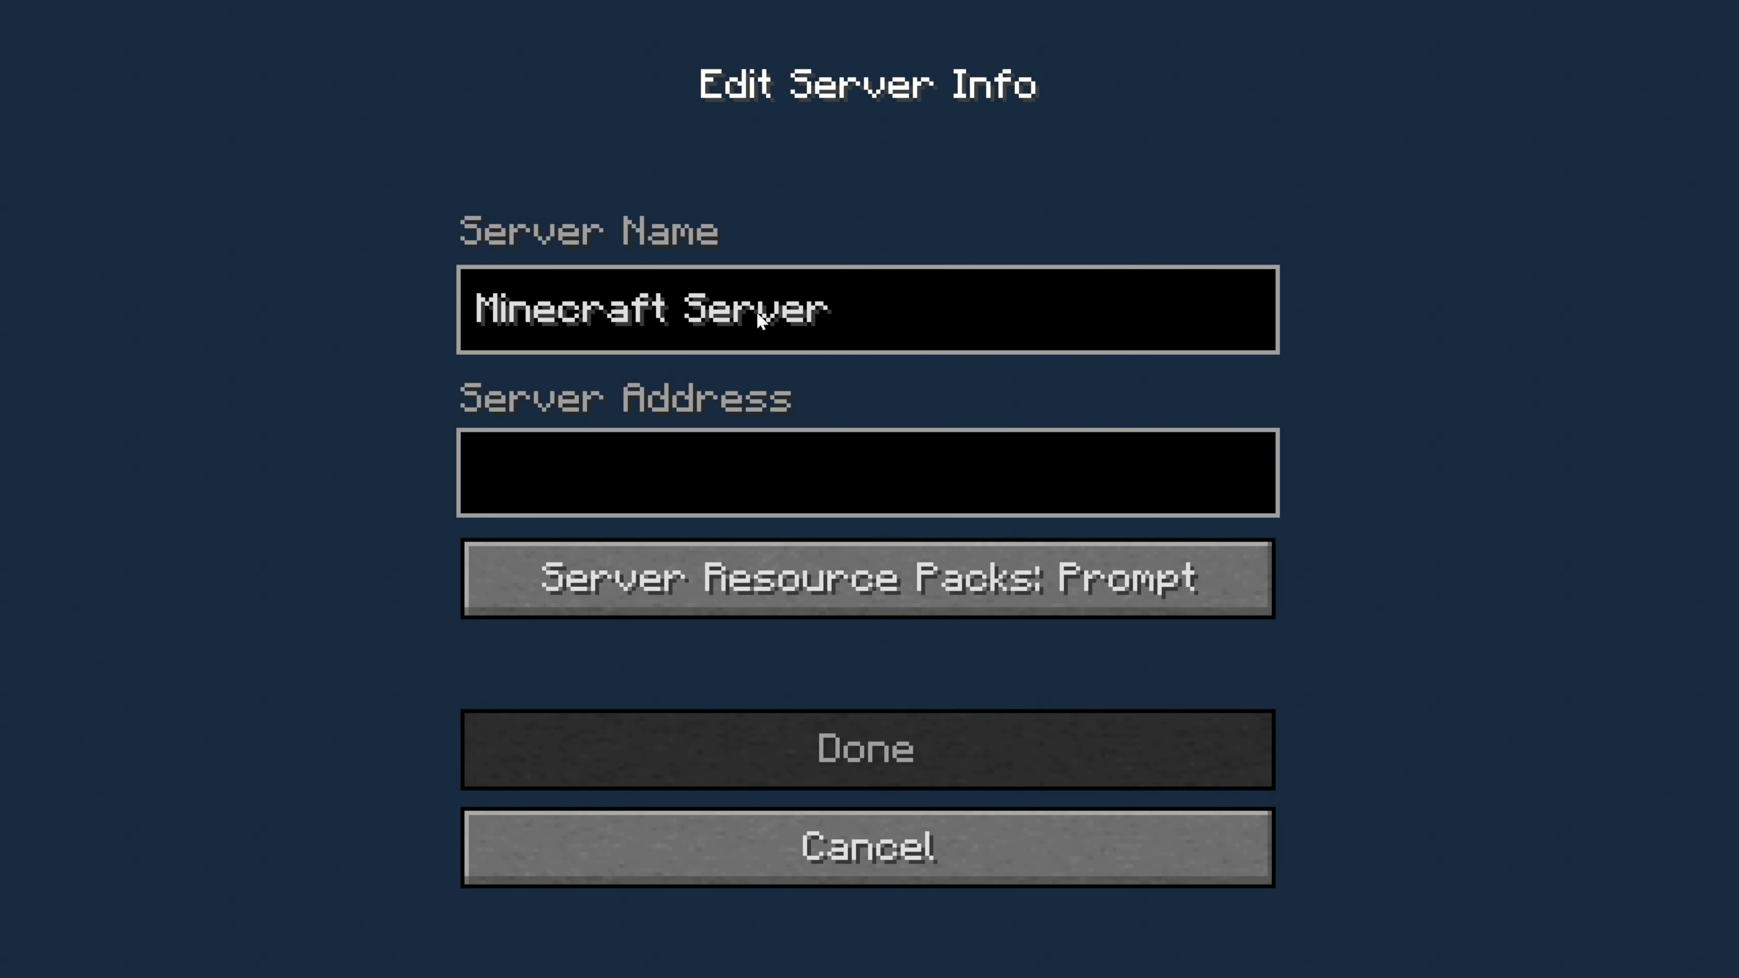
key(ctrl+a)
text(SimpleGame)
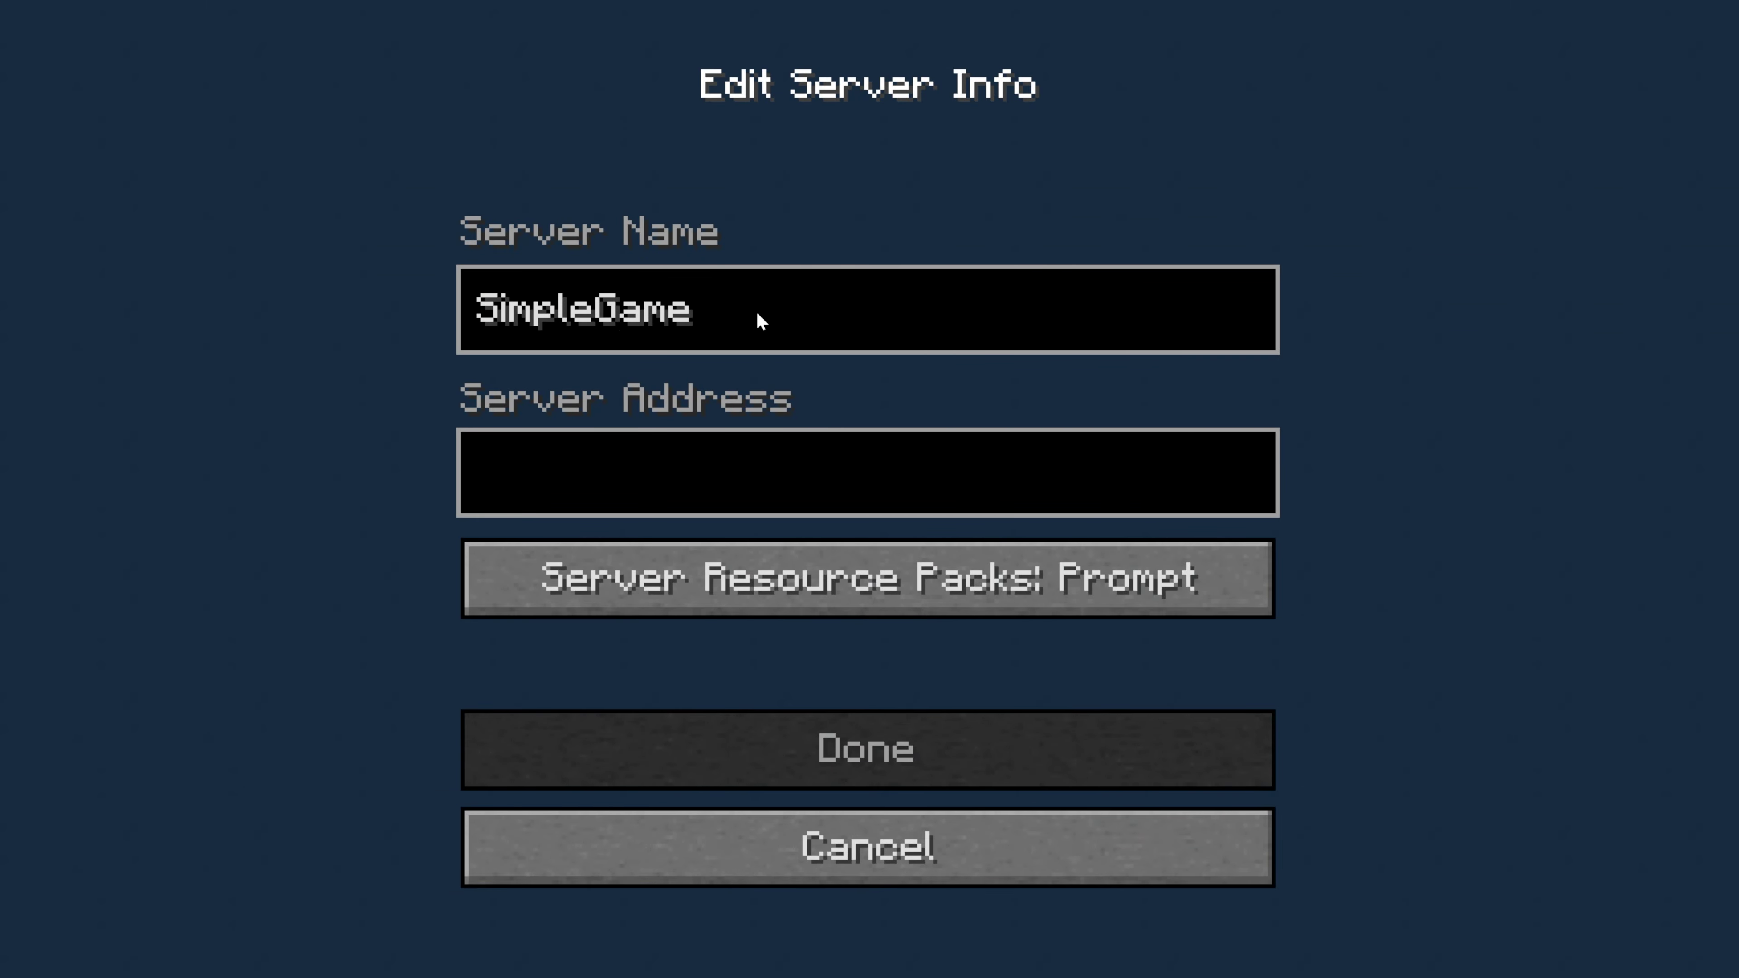
text(Hosting)
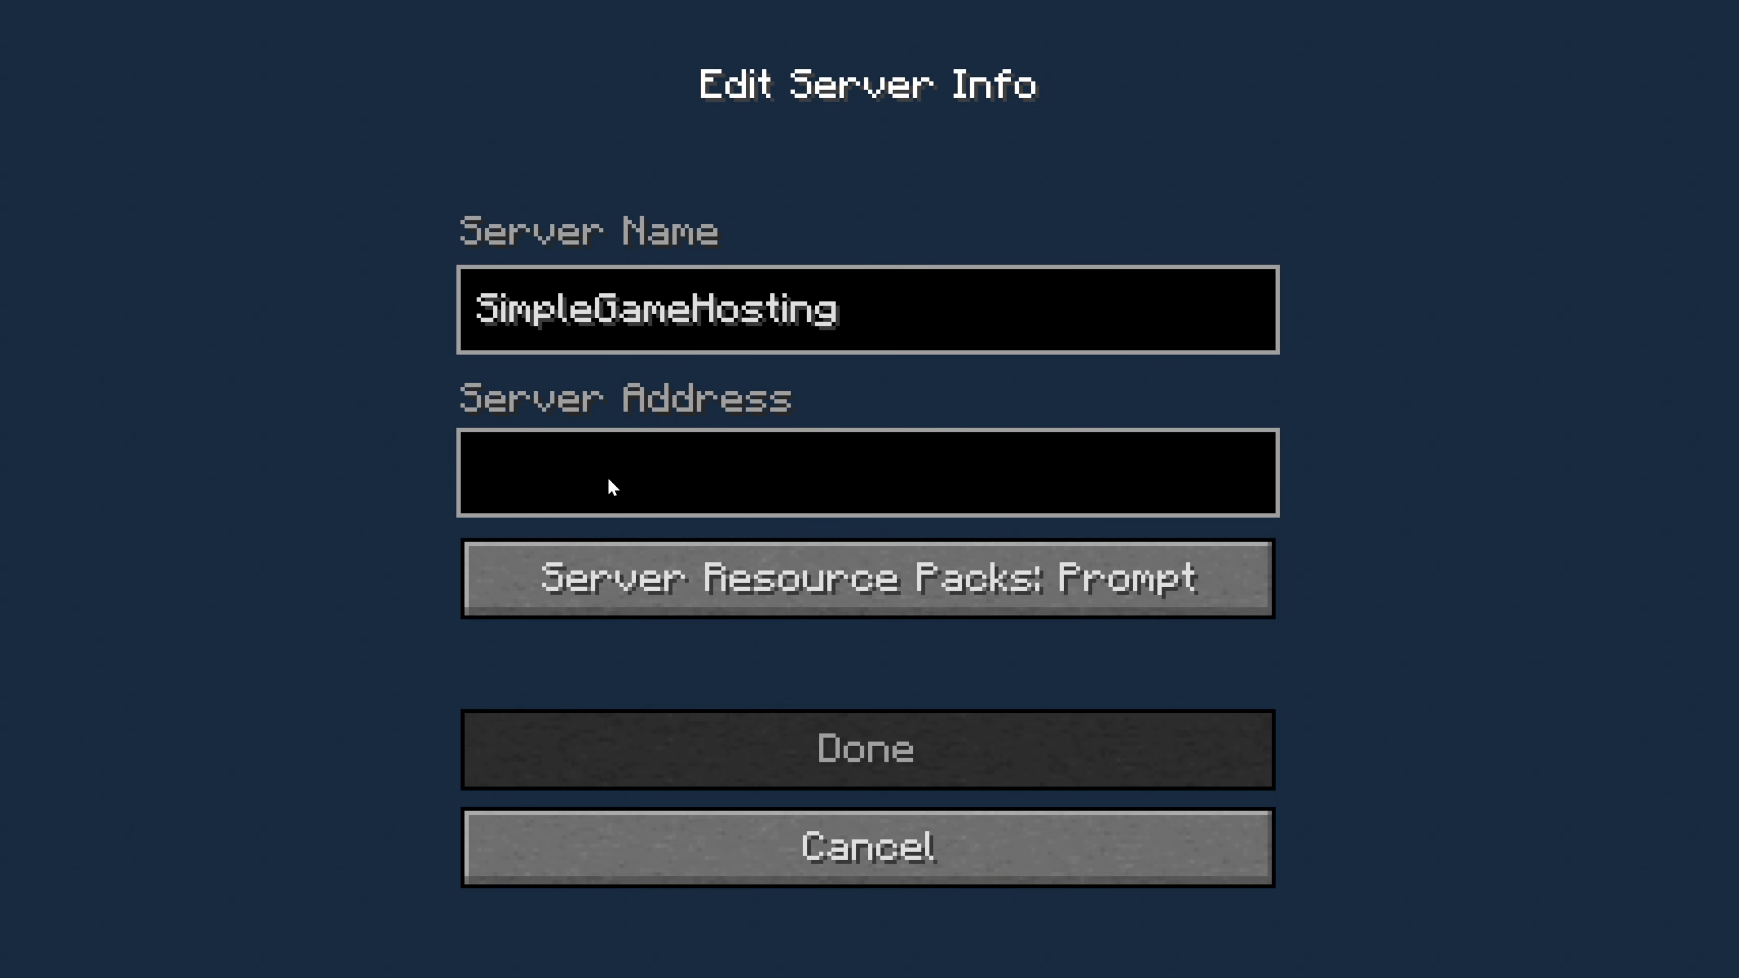
text(172.234.154.58:25687)
click(900, 746)
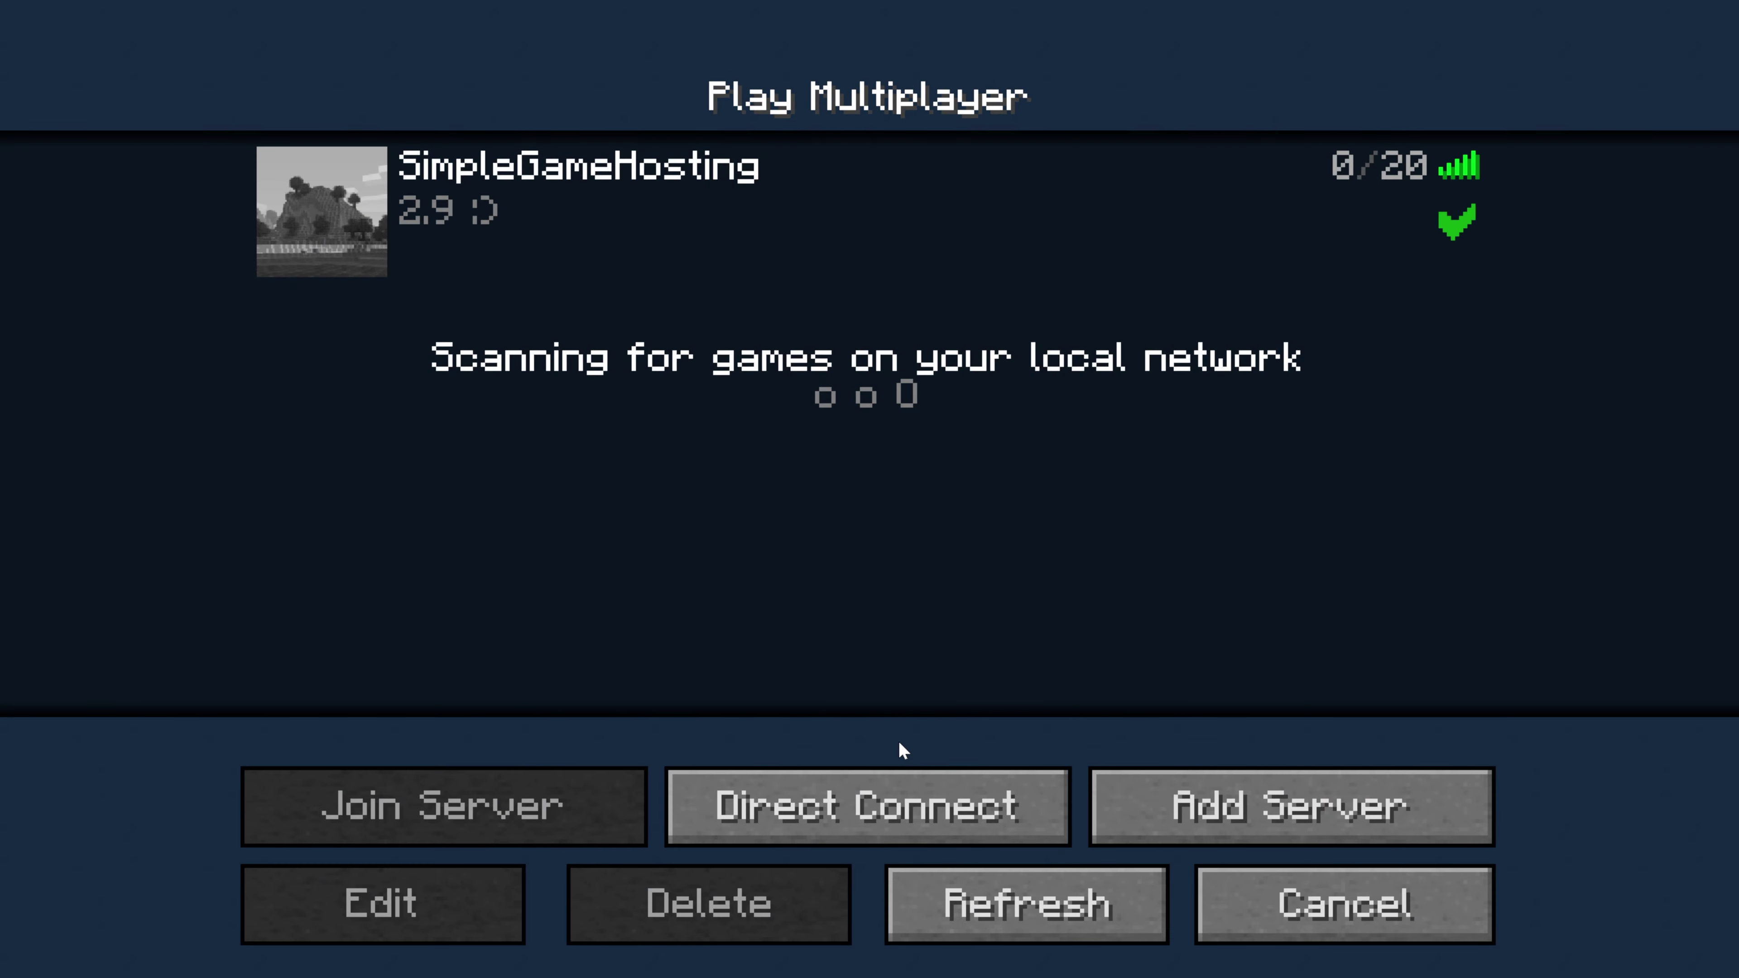
click(684, 230)
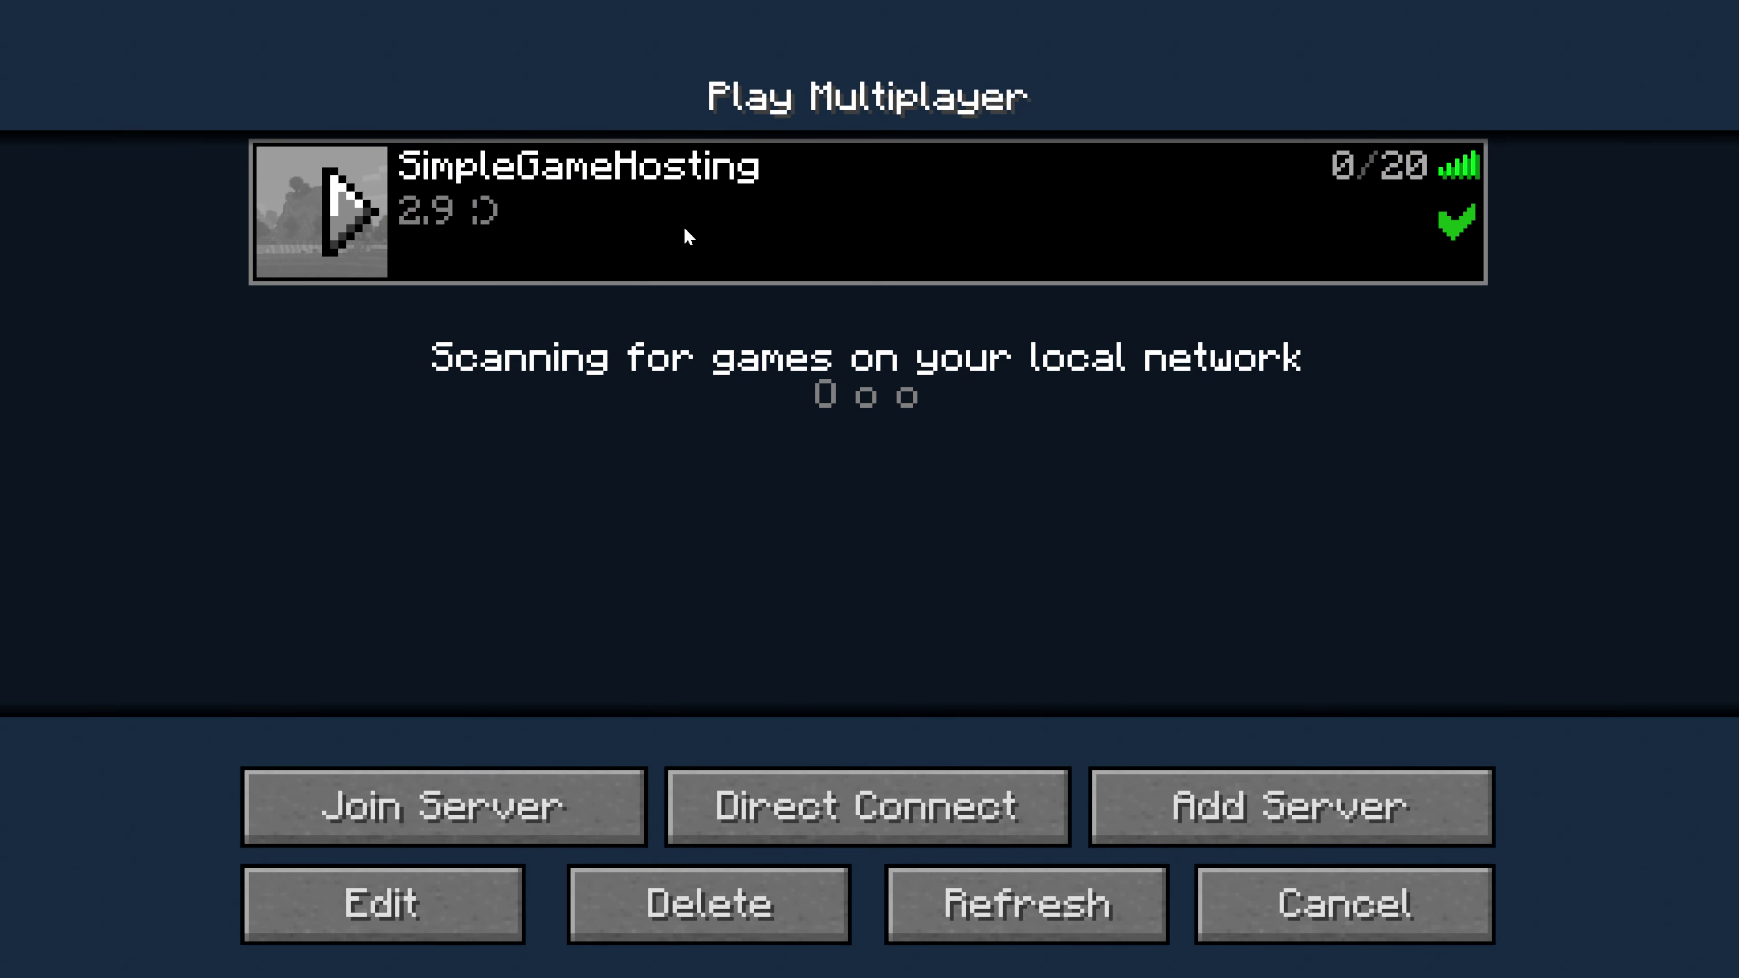